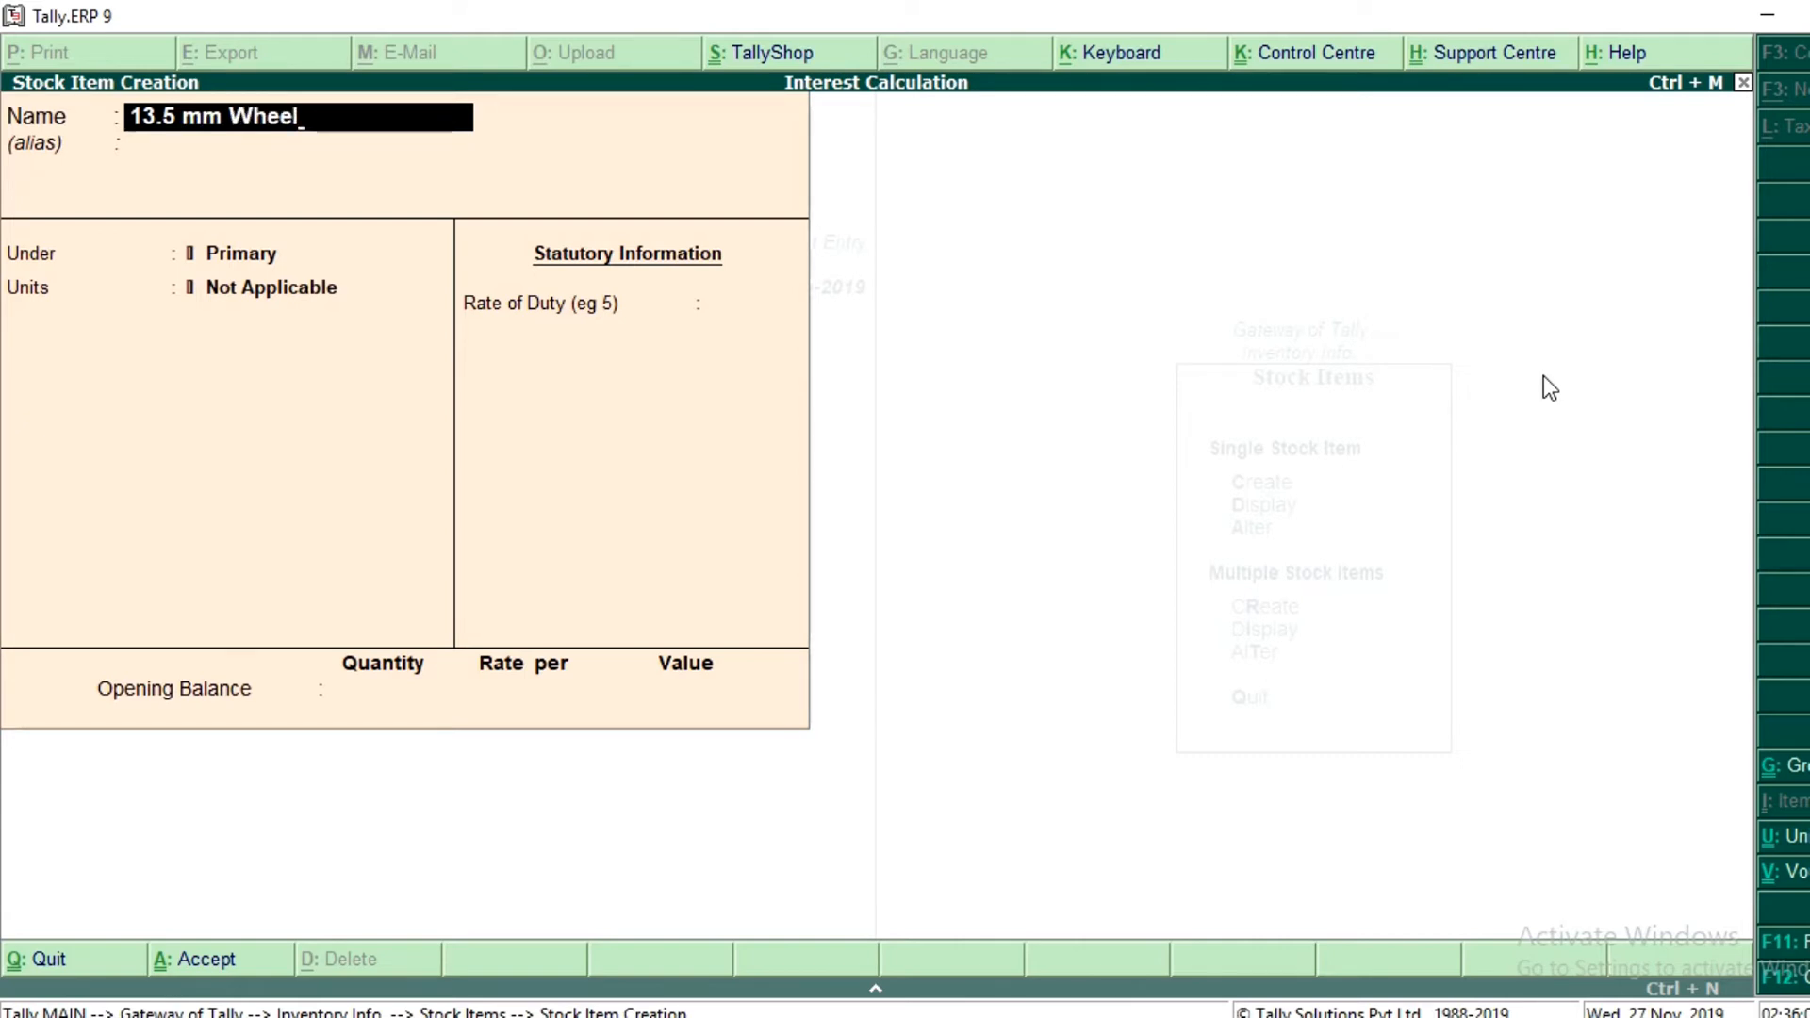
# - Put the 13.5 mm Wheel stock item under Primary, with Nos as its unit and no alternate unit
pyautogui.press('Return')
pyautogui.press('Return')
pyautogui.press('Return')
pyautogui.press('Down')
pyautogui.press('Down')
pyautogui.press('Down')
pyautogui.press('Return')
pyautogui.press('Return')
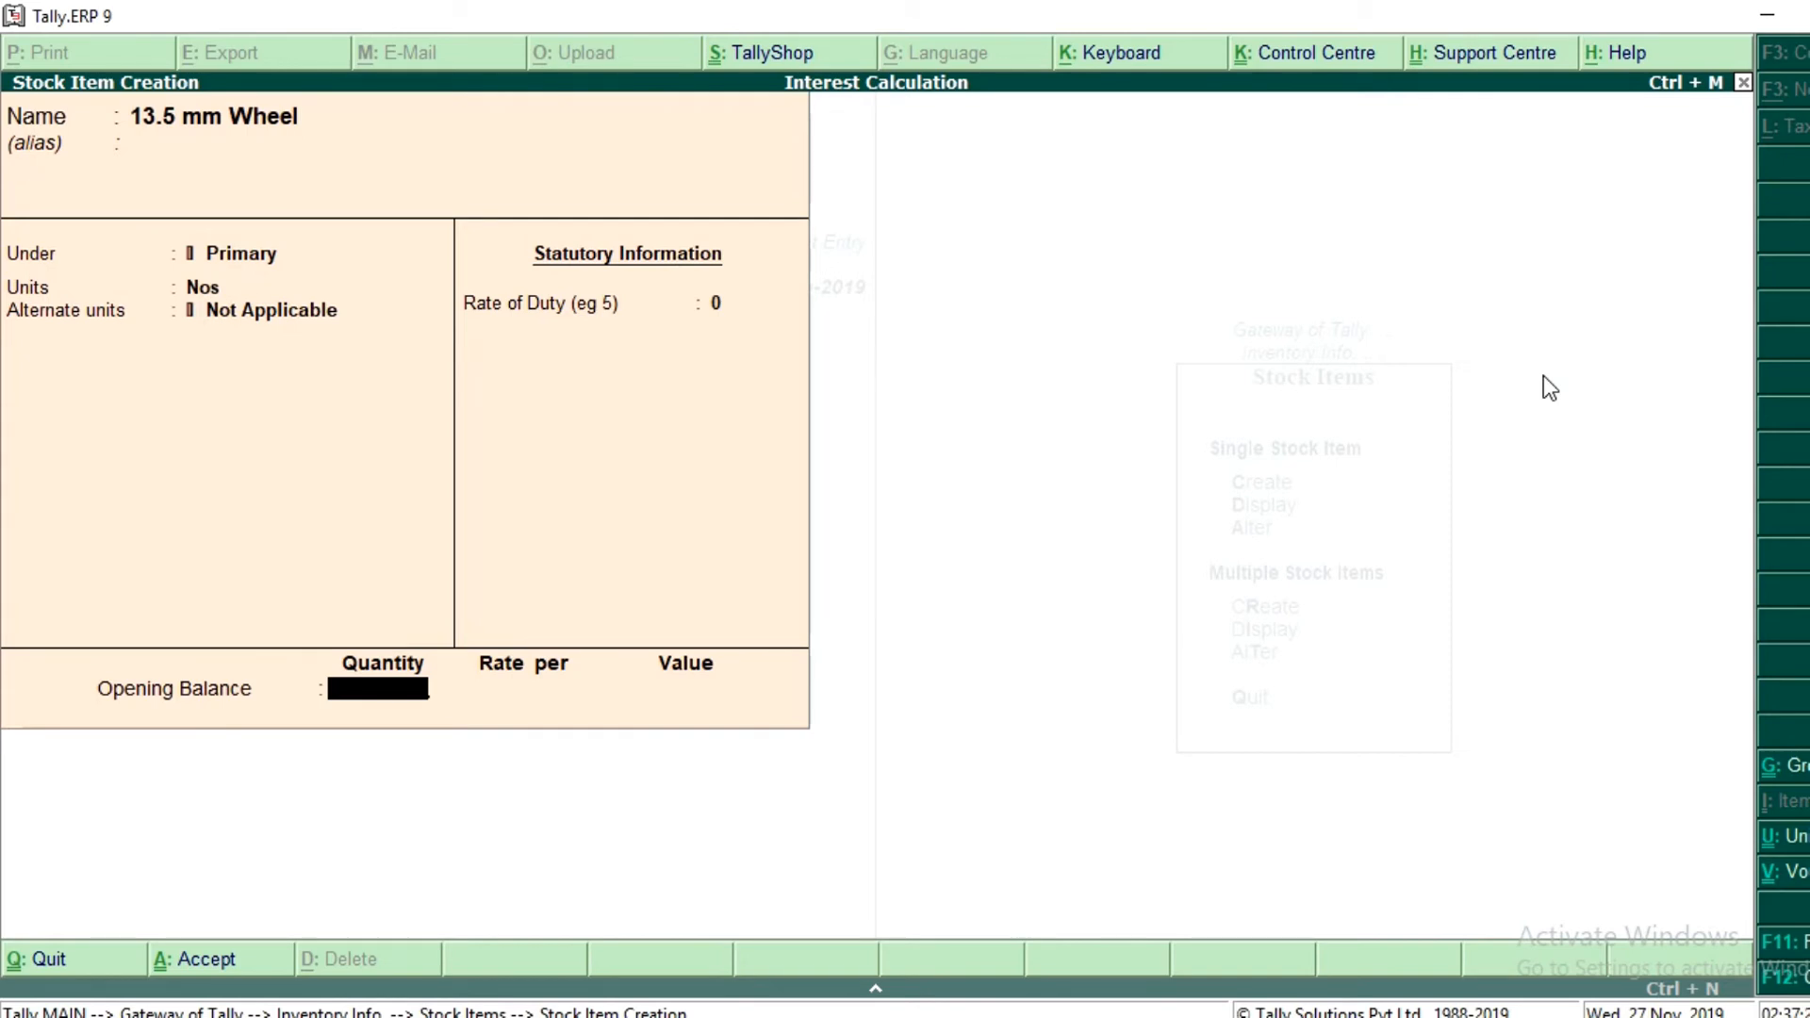
# - Enable part numbers for stock items in the stock item configuration and save the setting
pyautogui.press('F12')
pyautogui.press('Return')
pyautogui.press('Return')
pyautogui.press('Return')
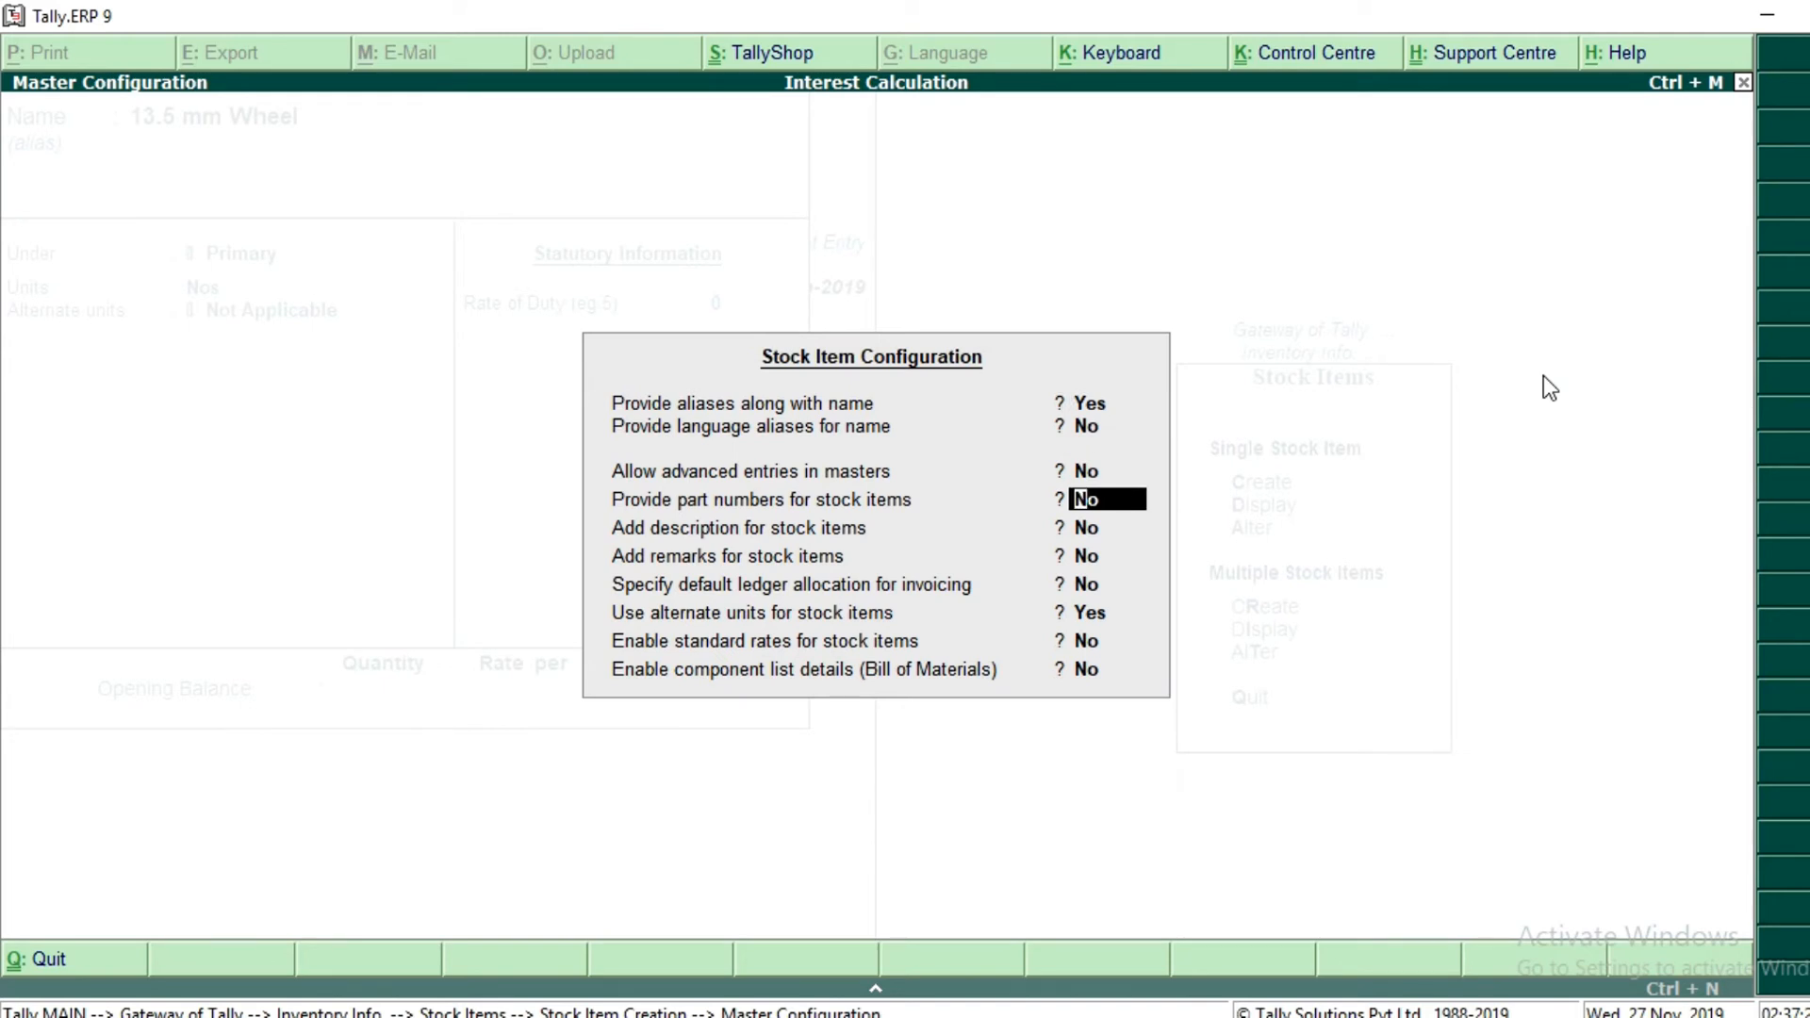
pyautogui.write('yes')
pyautogui.press('Return')
pyautogui.hotkey('ctrl', 'a')
# - Give the 13.5 mm Wheel part number 1234 and save the stock item
pyautogui.press('Return')
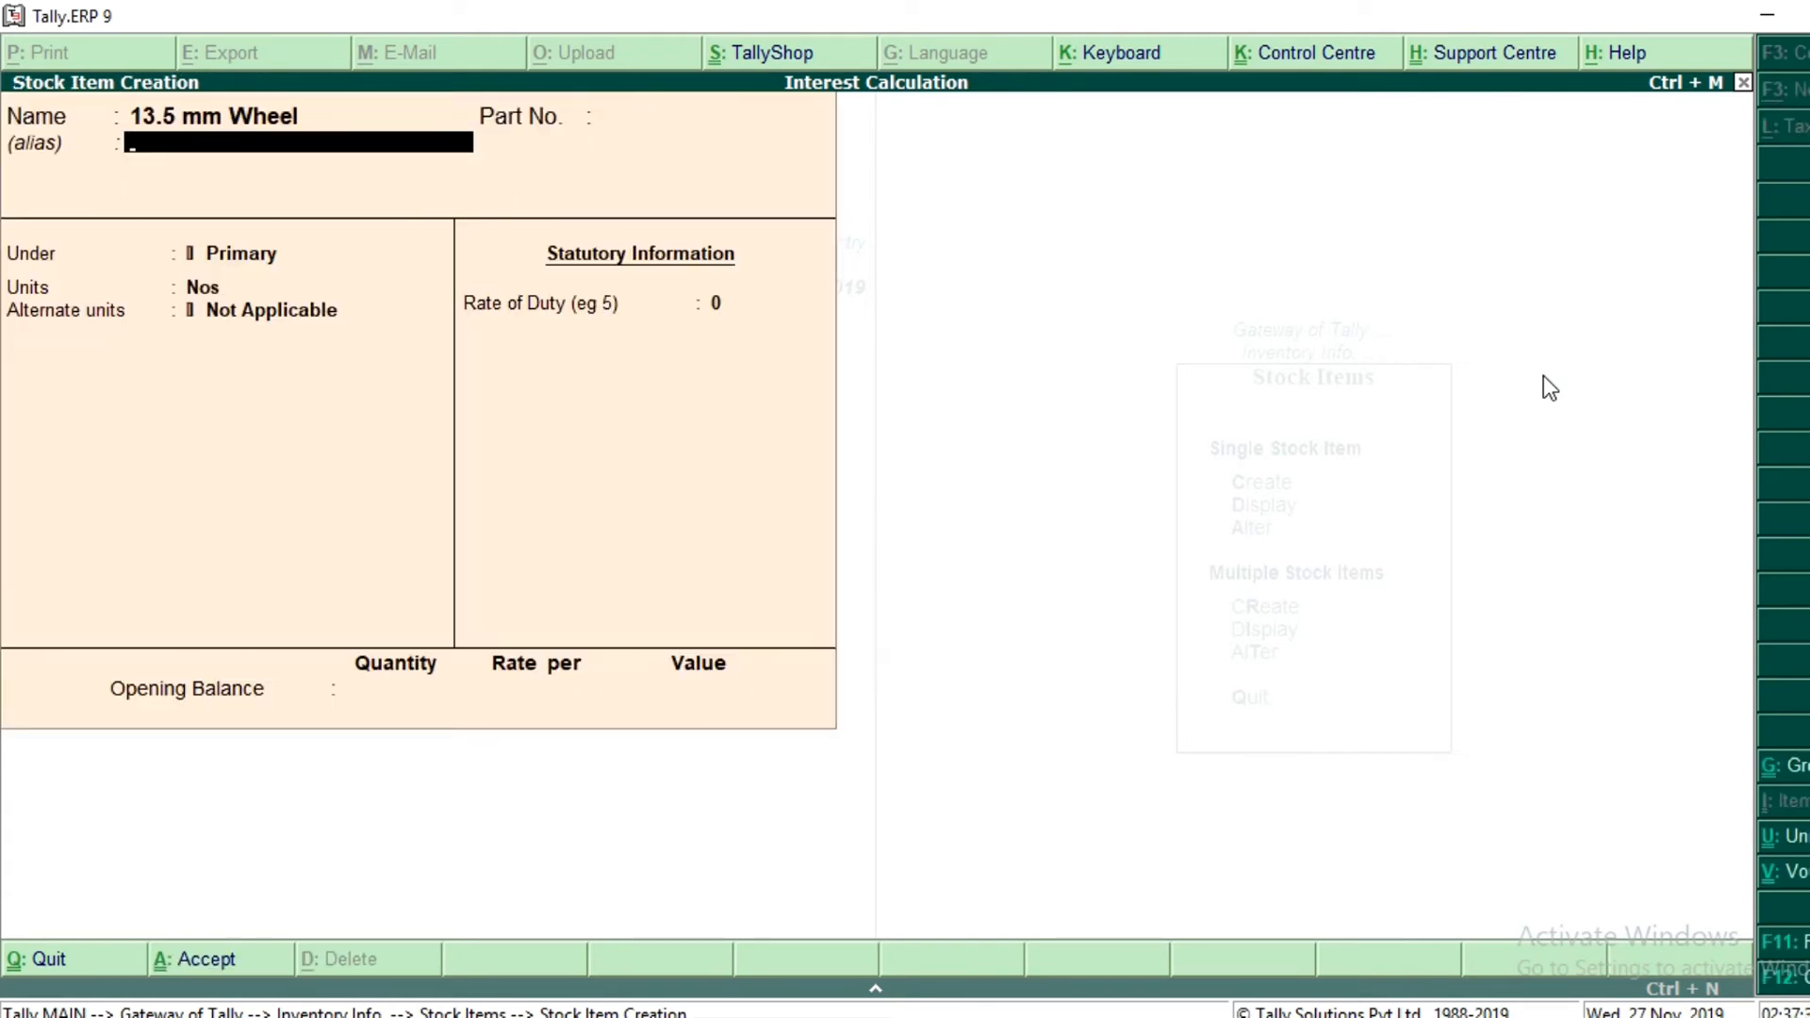
pyautogui.press('Return')
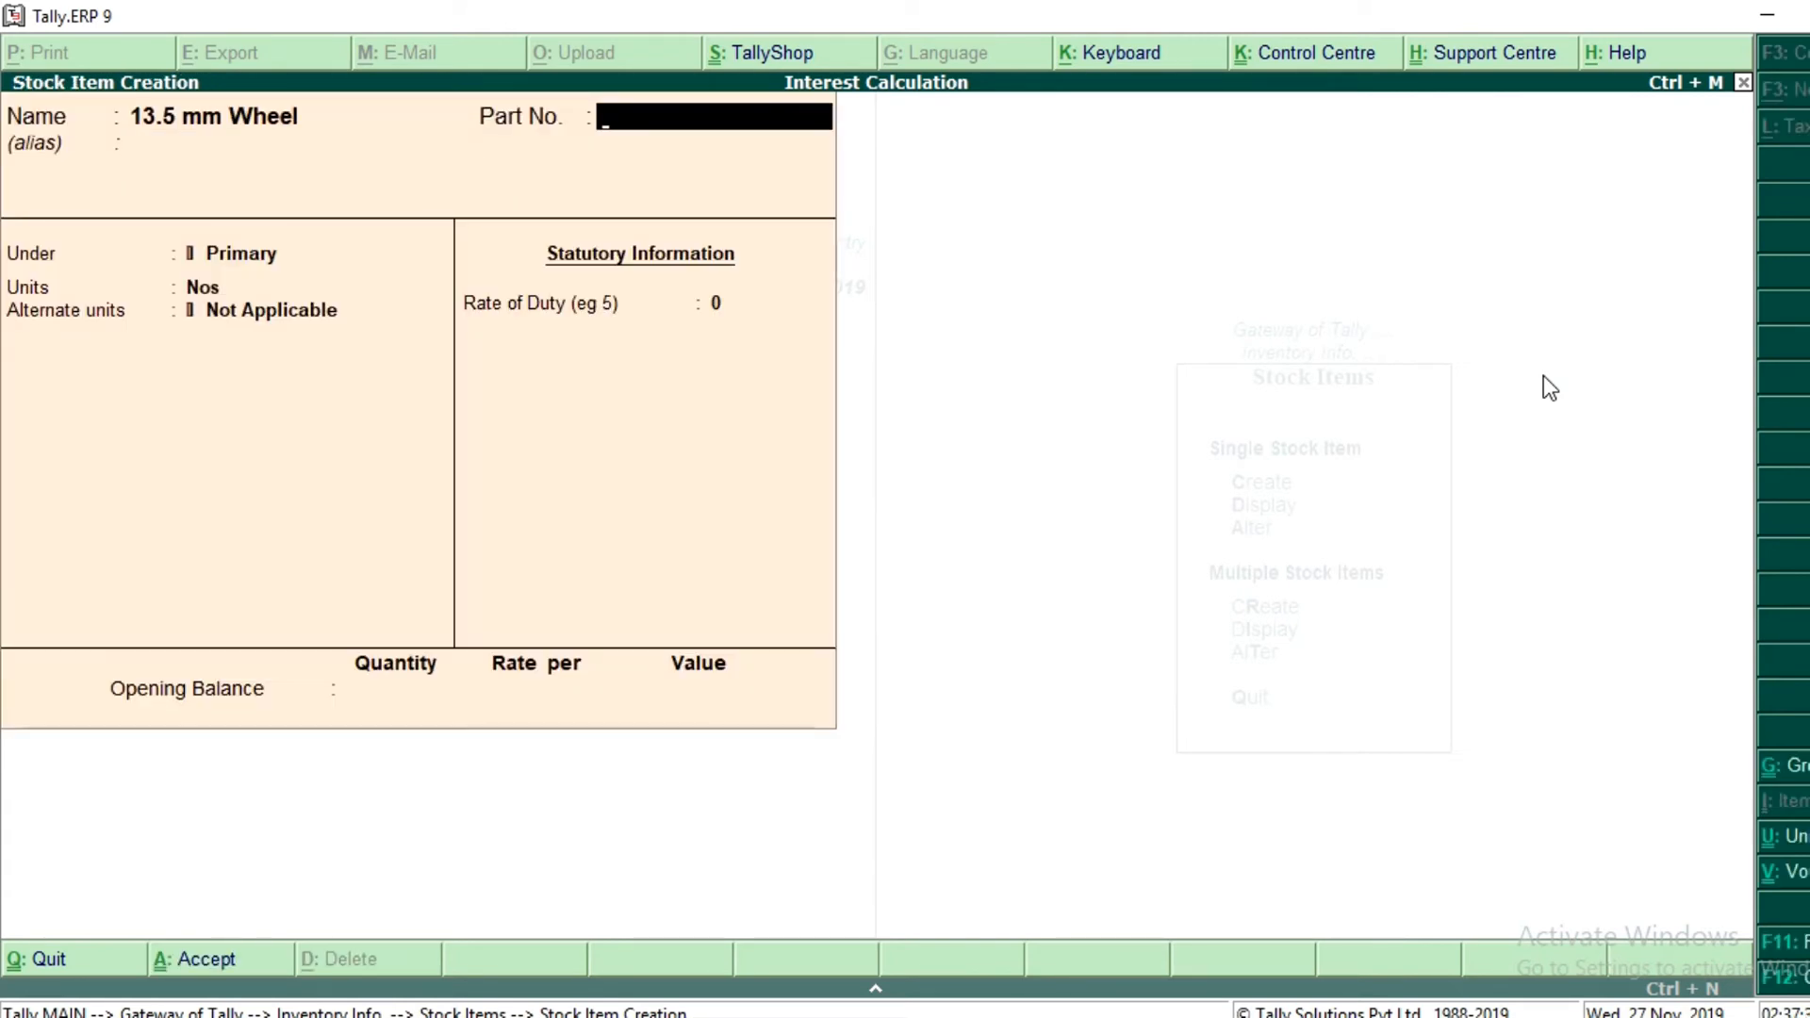
pyautogui.write('1234')
pyautogui.press('Return')
pyautogui.press('Return')
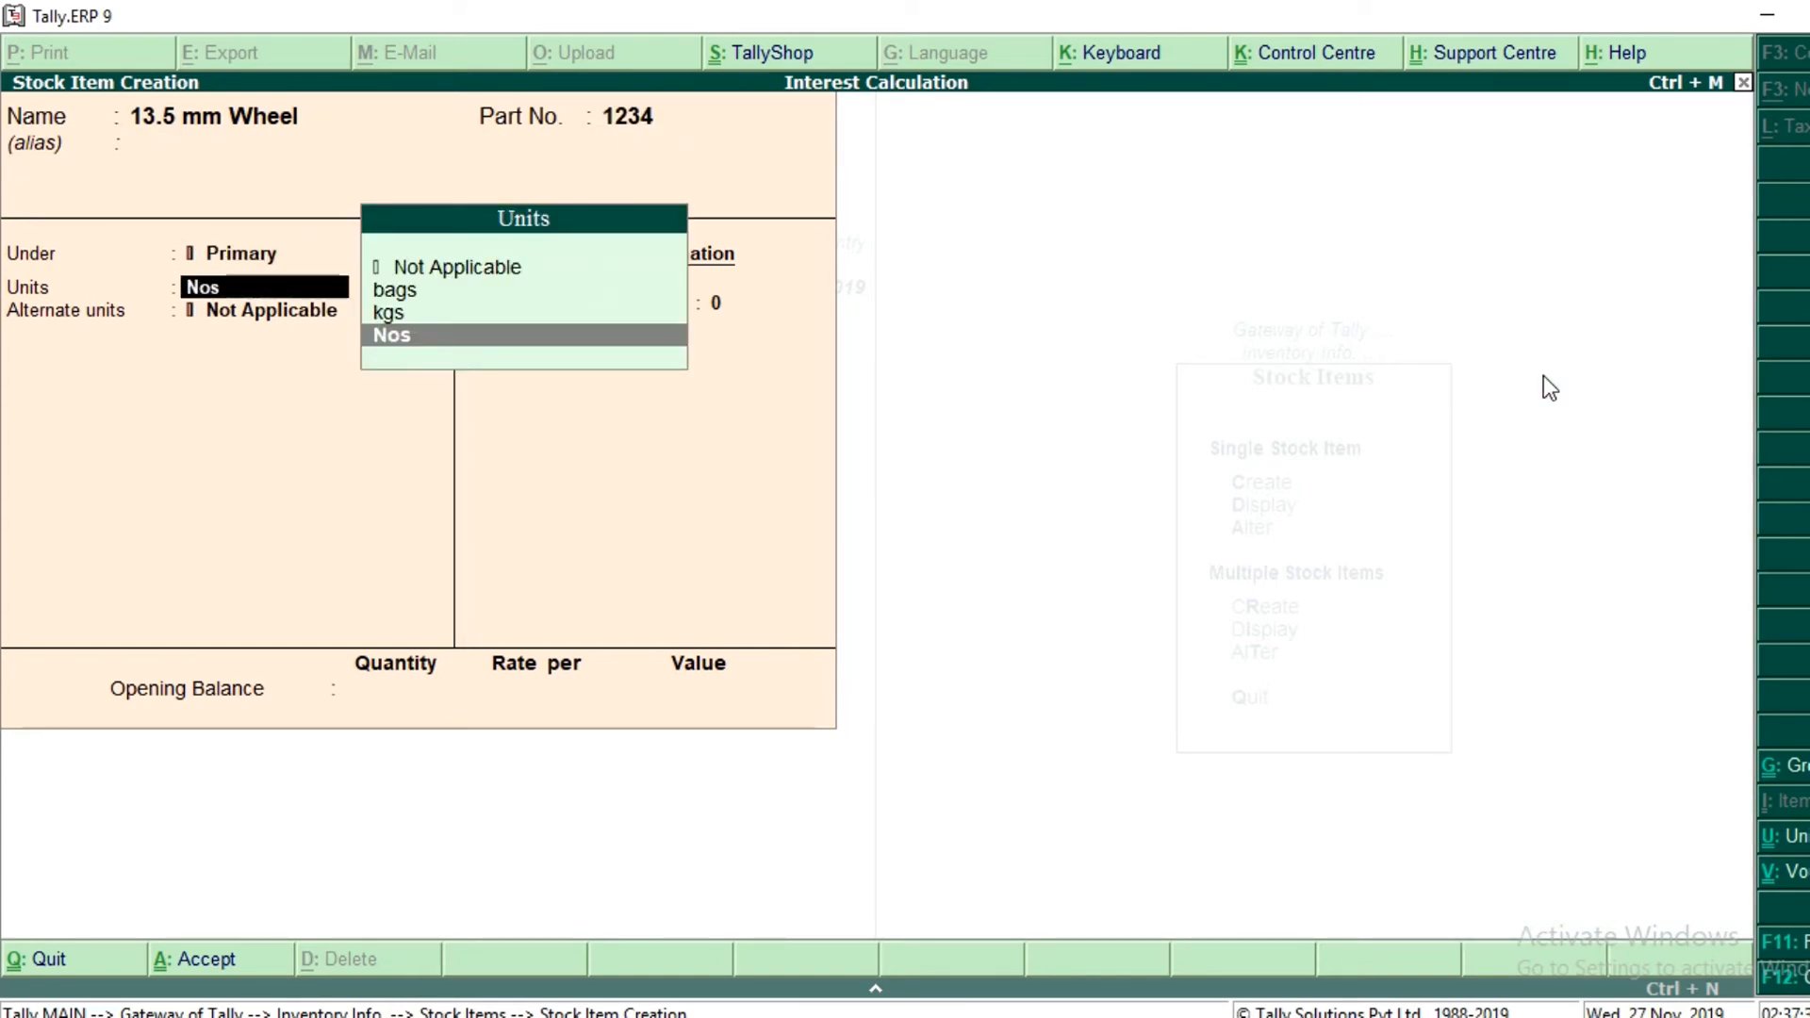
pyautogui.hotkey('ctrl', 'a')
# - Start another stock item named 13.66 mm Wheel with part number 1236 and no alias
pyautogui.write('13.66')
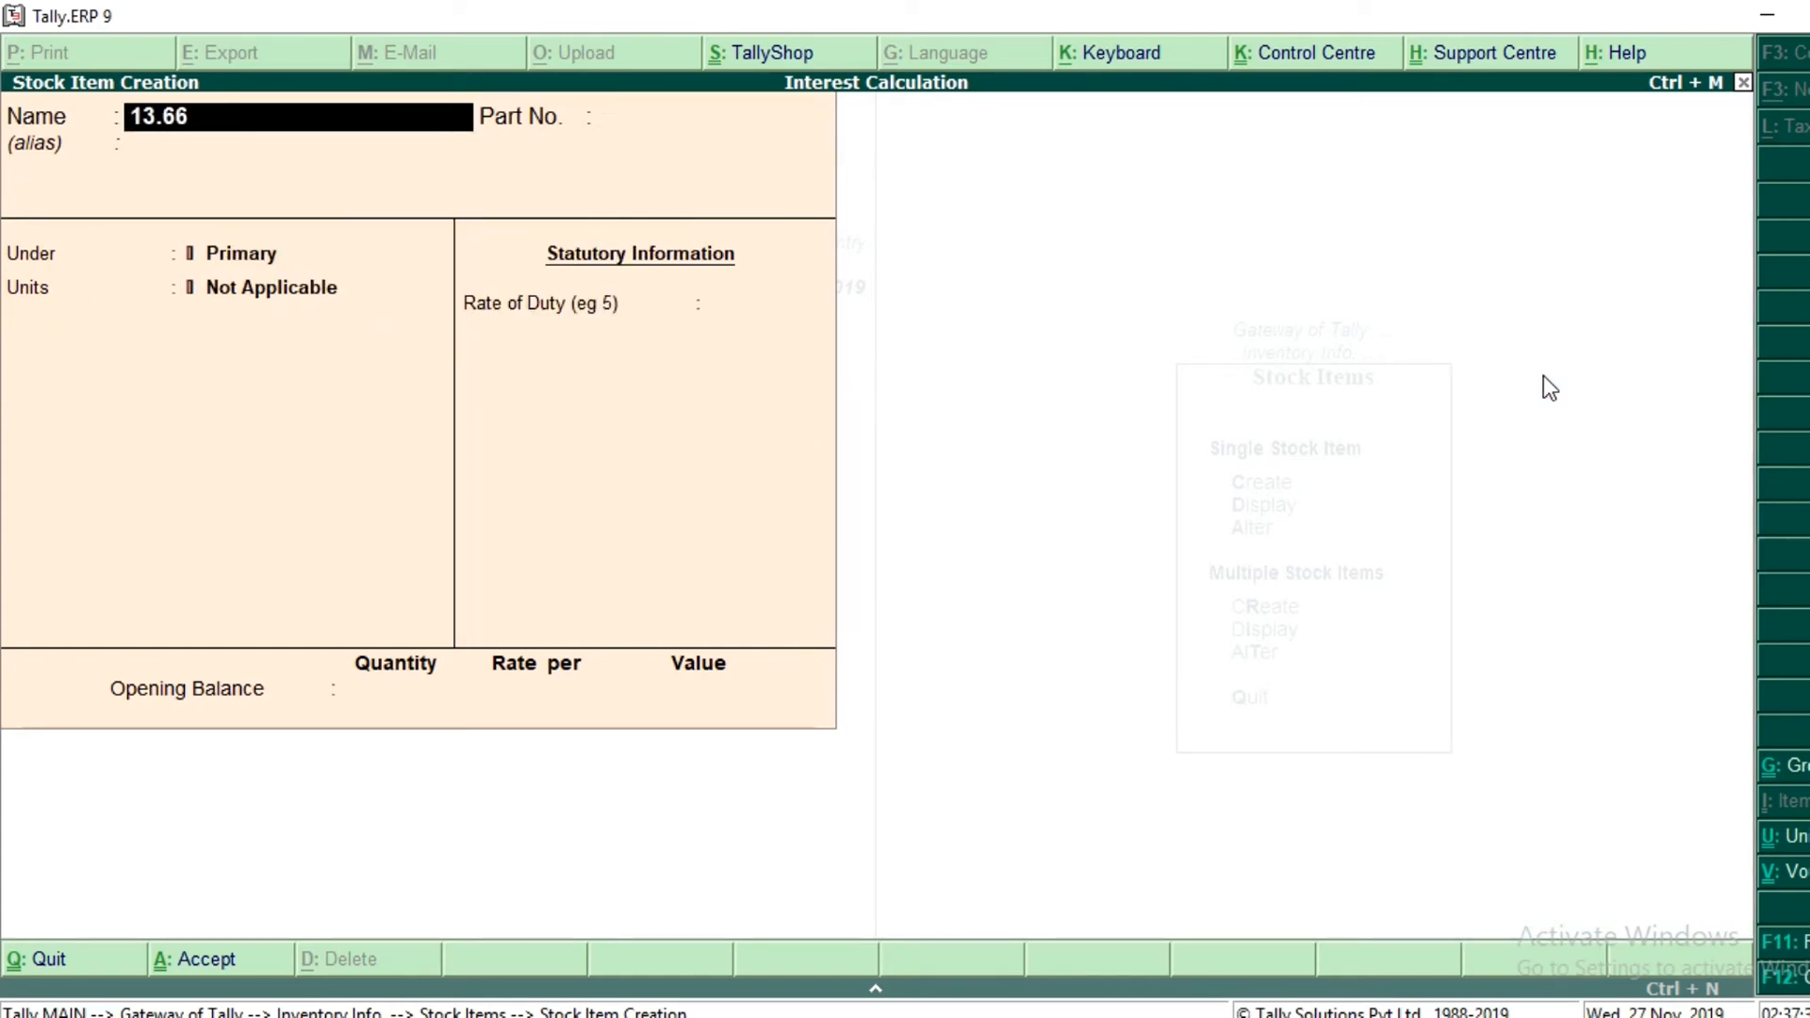
pyautogui.write(' mm Wheel')
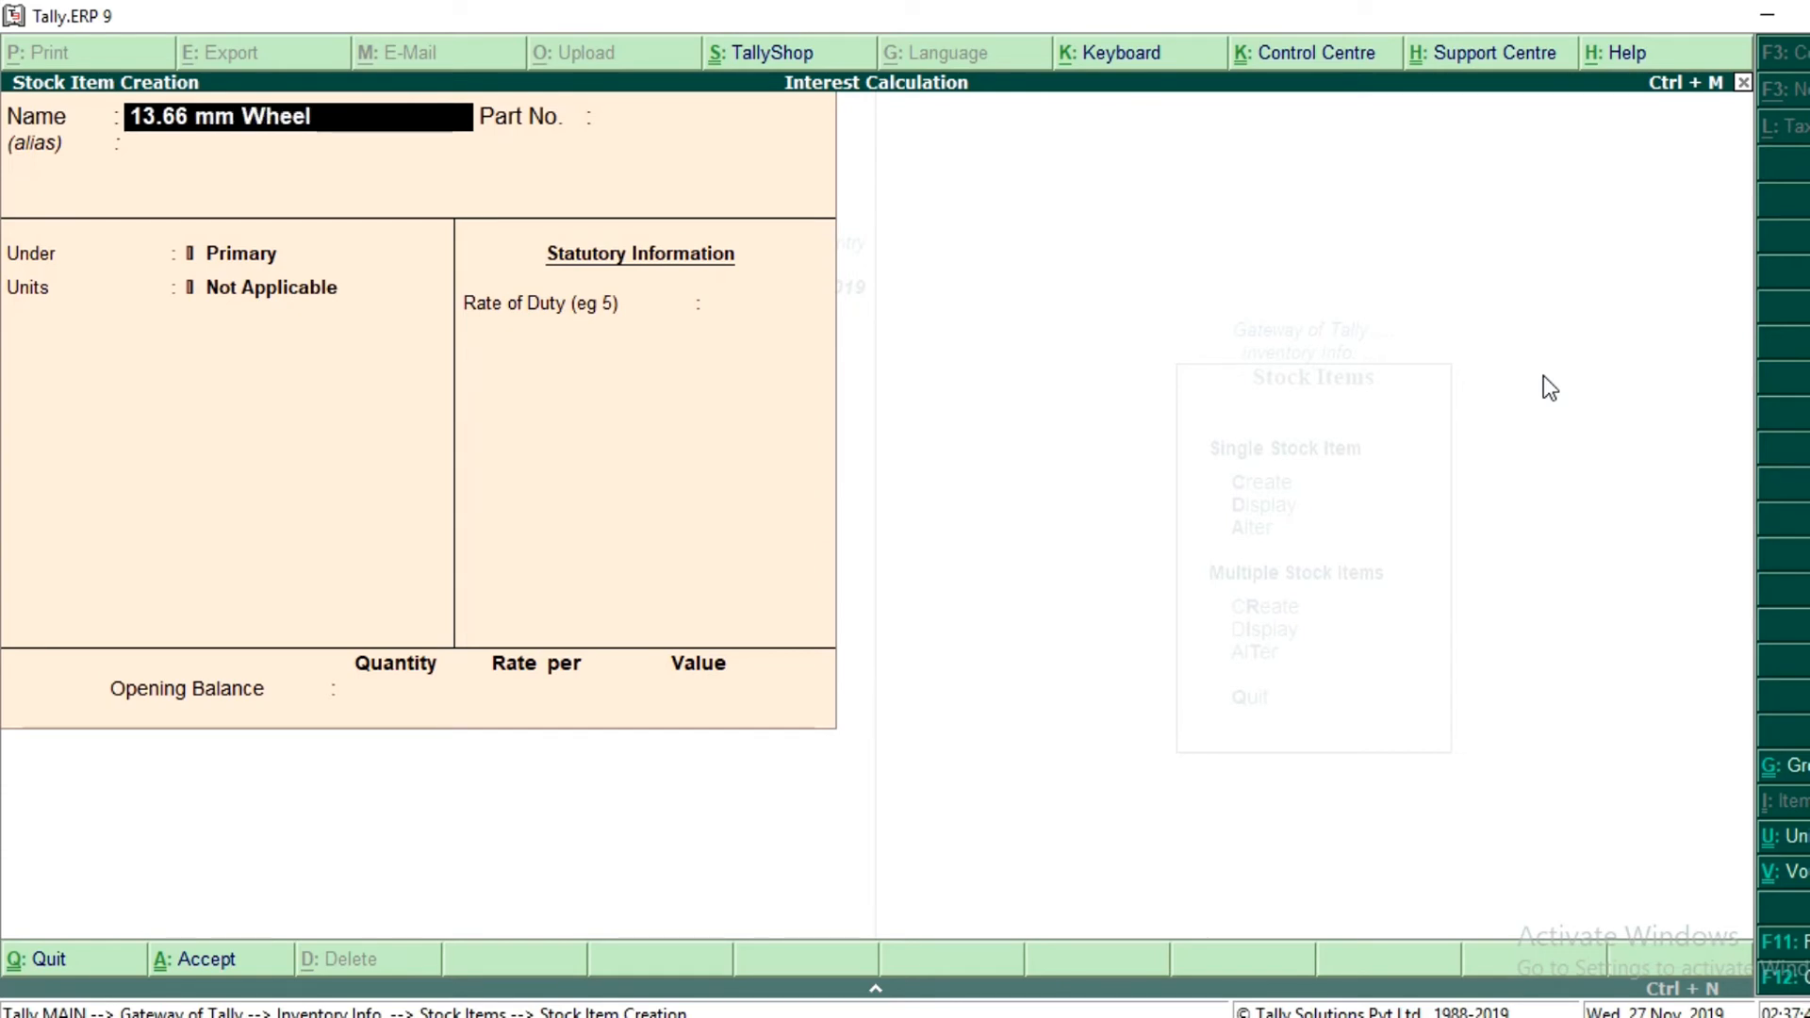
pyautogui.press('Return')
pyautogui.write('1236')
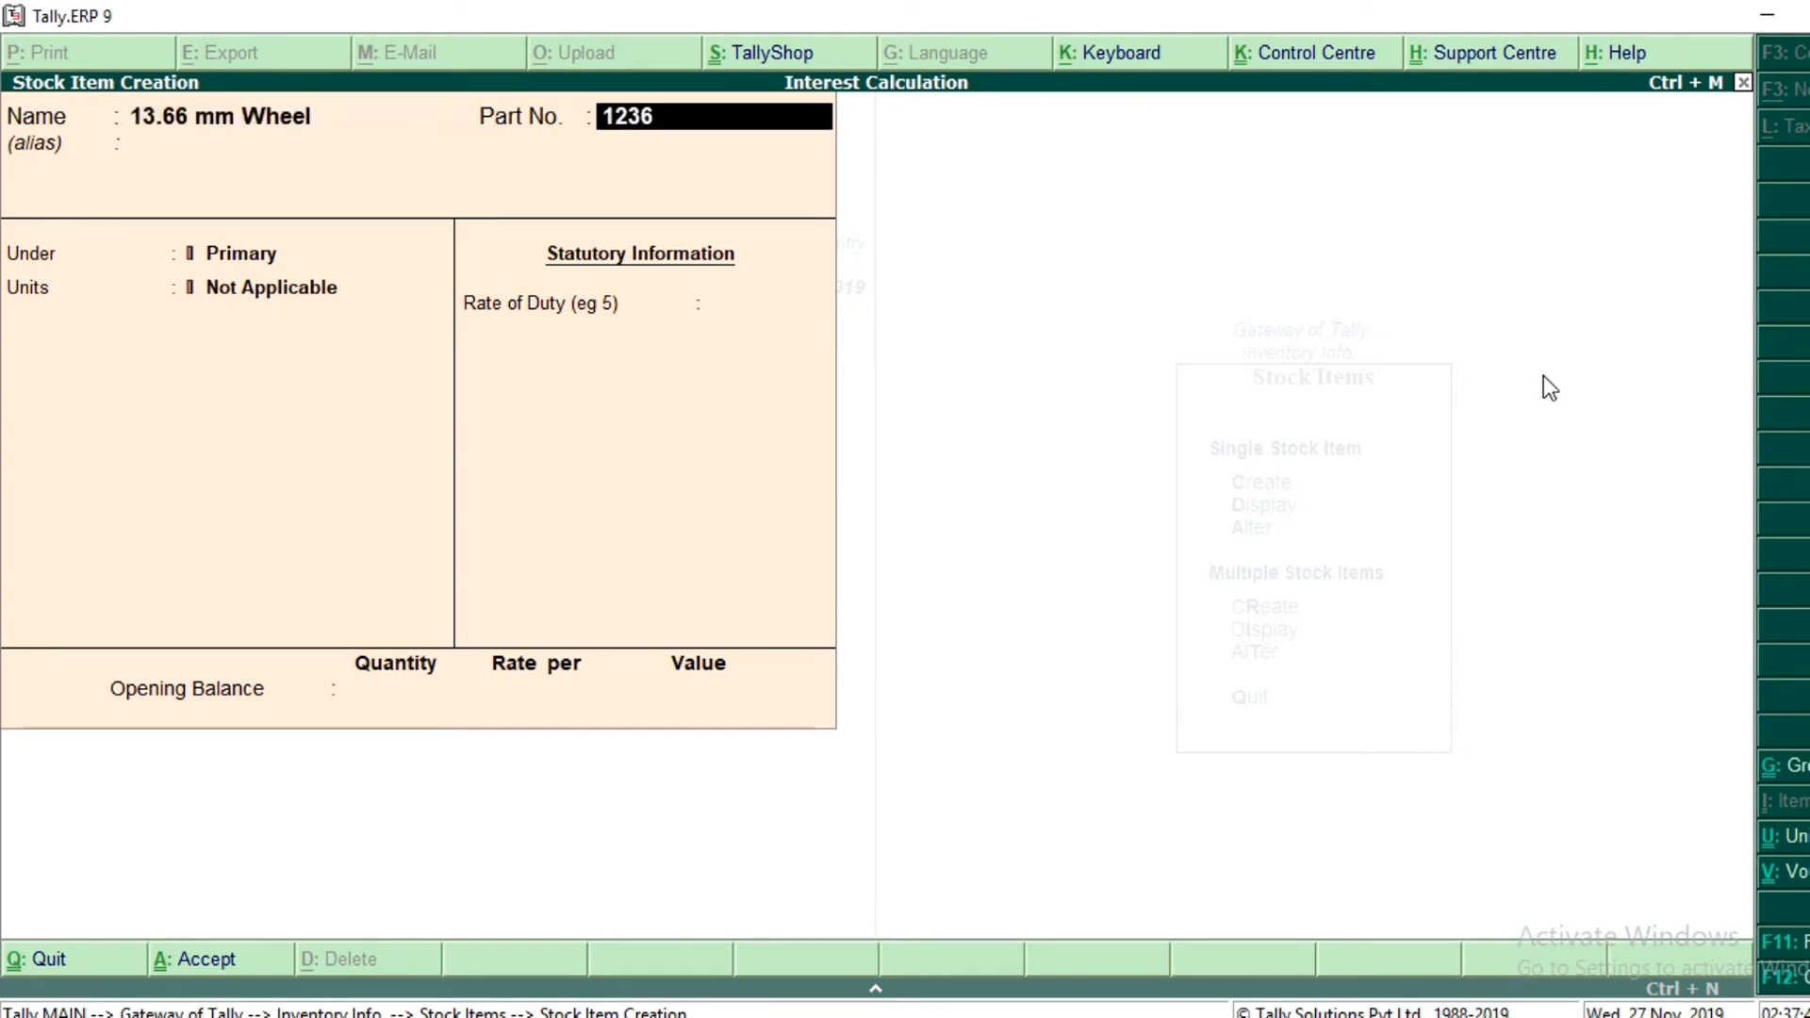
pyautogui.press('Return')
pyautogui.press('Return')
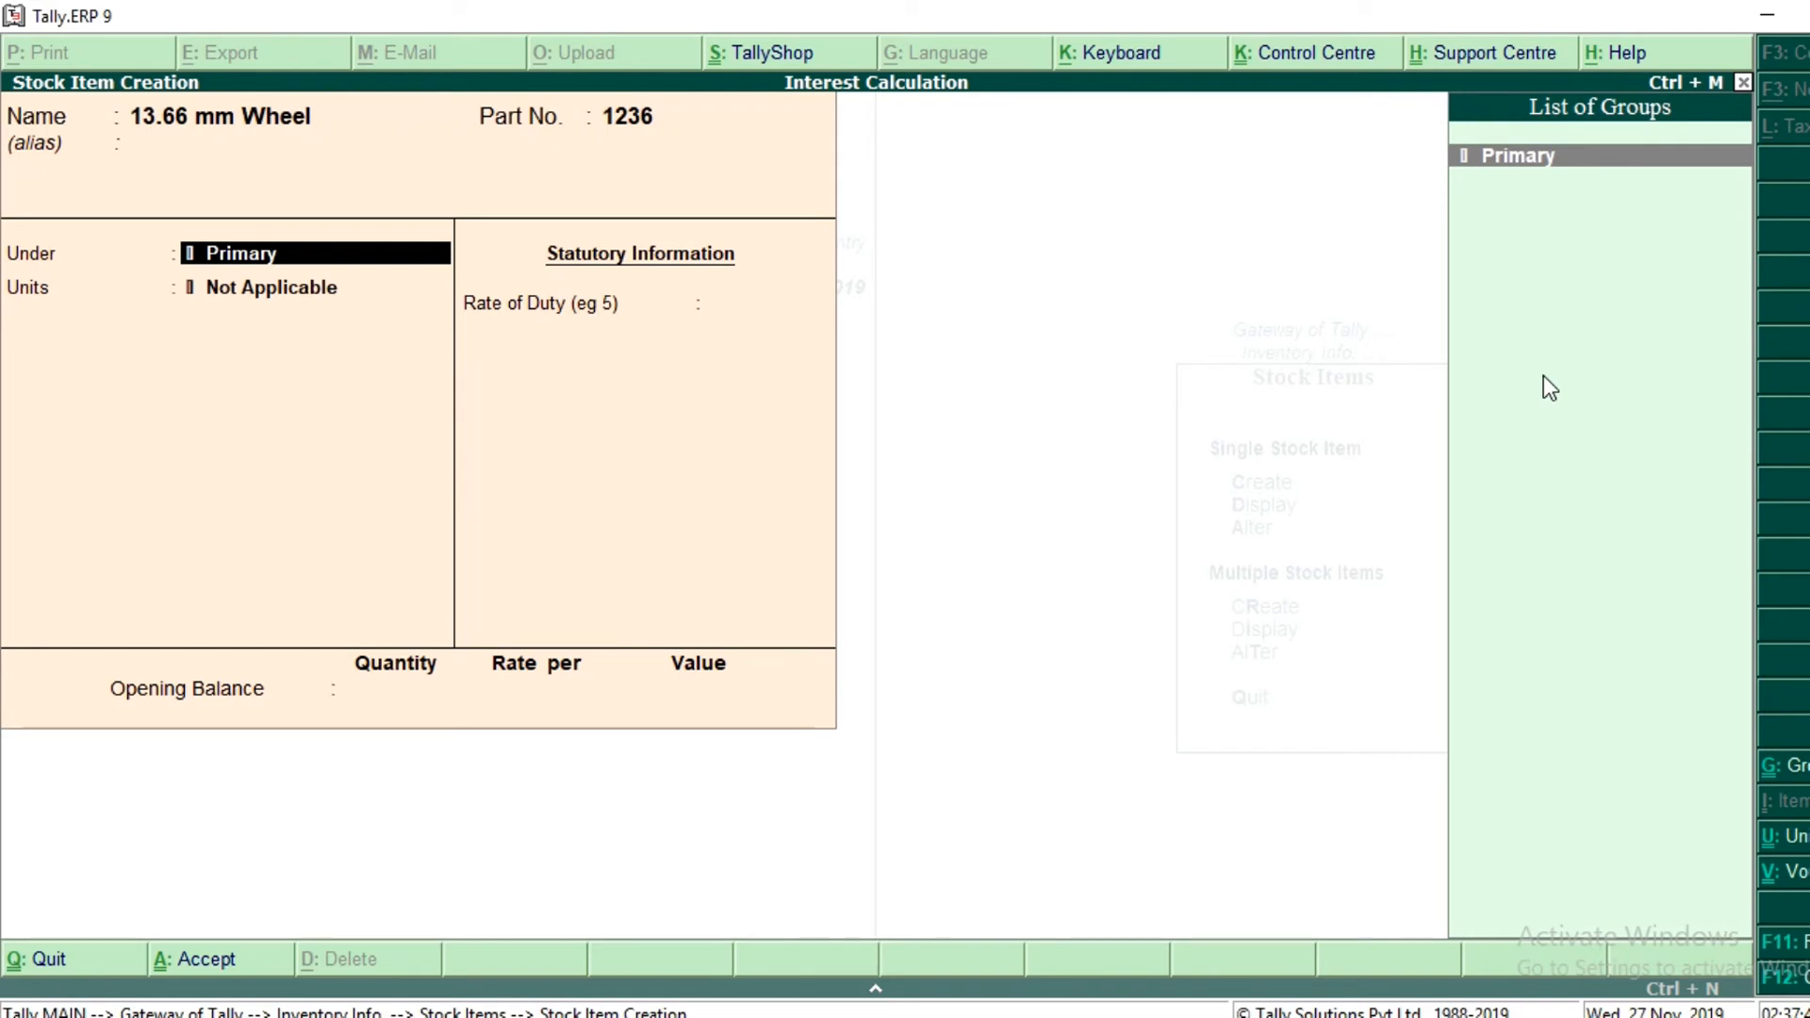
# - Put the 13.66 mm Wheel under Primary with Nos as its unit and save the stock item
pyautogui.press('Return')
pyautogui.press('Down')
pyautogui.press('Down')
pyautogui.press('Down')
pyautogui.press('Return')
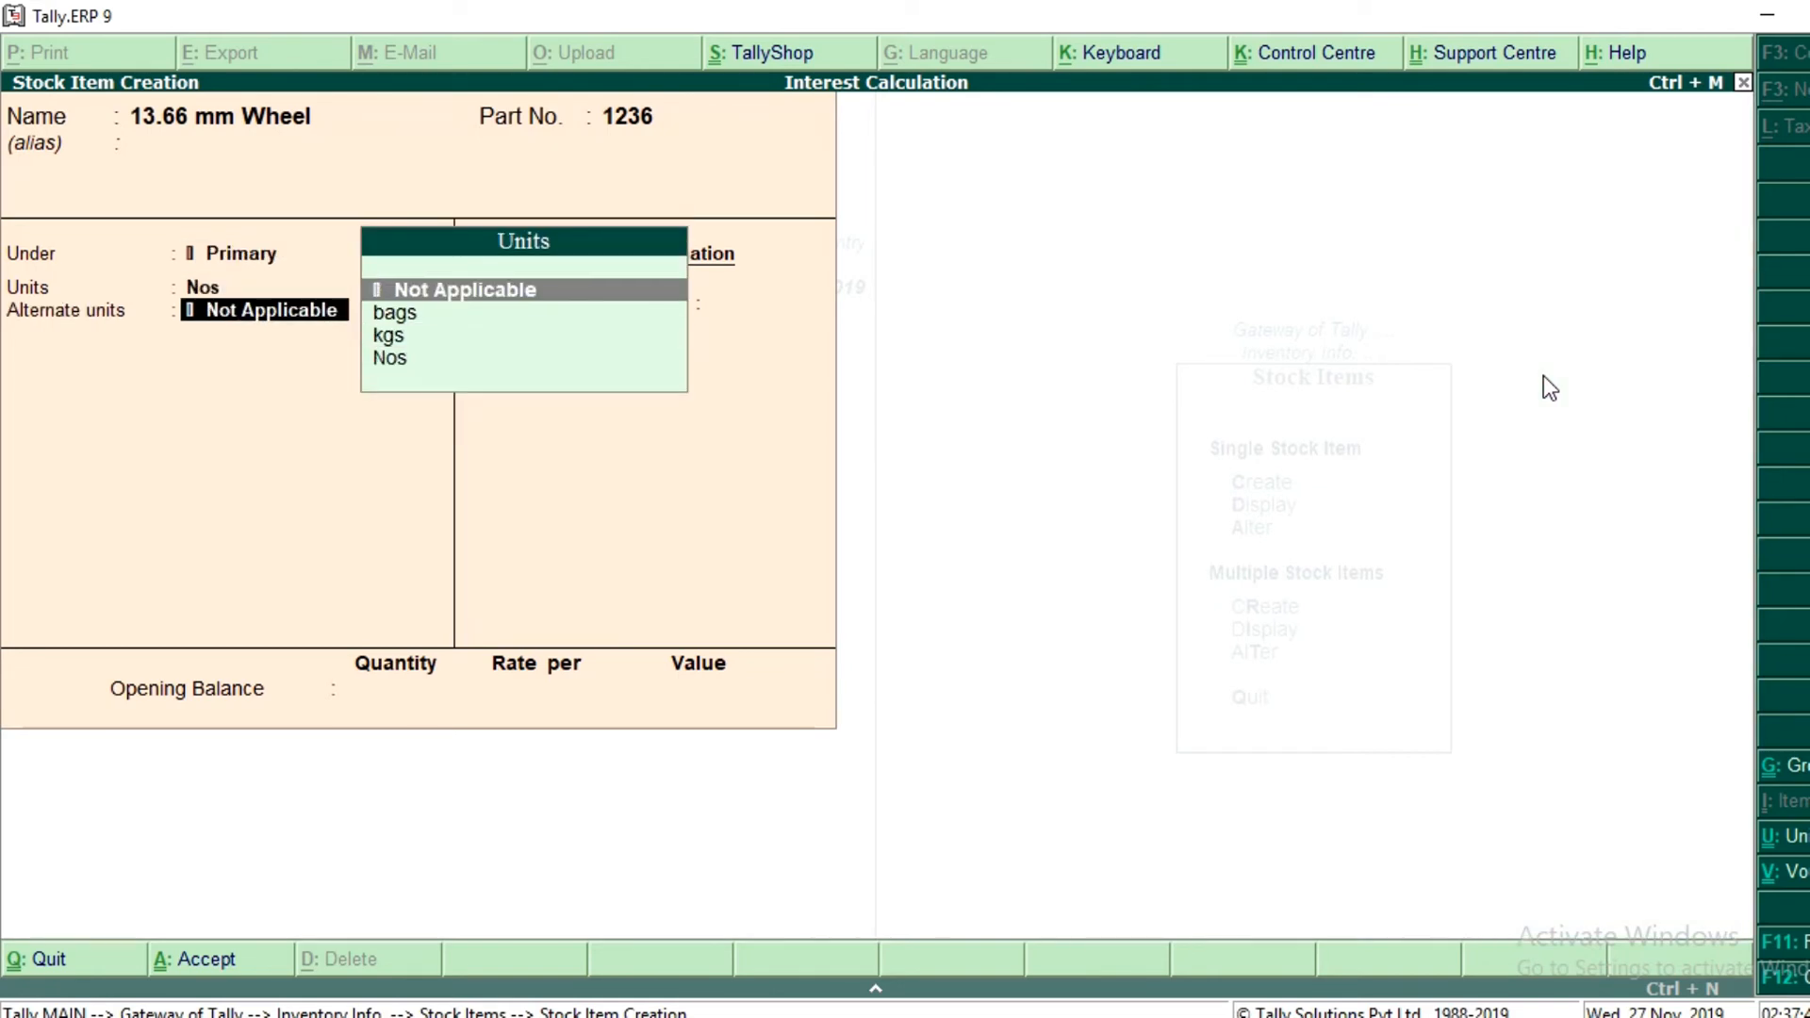
pyautogui.hotkey('ctrl', 'a')
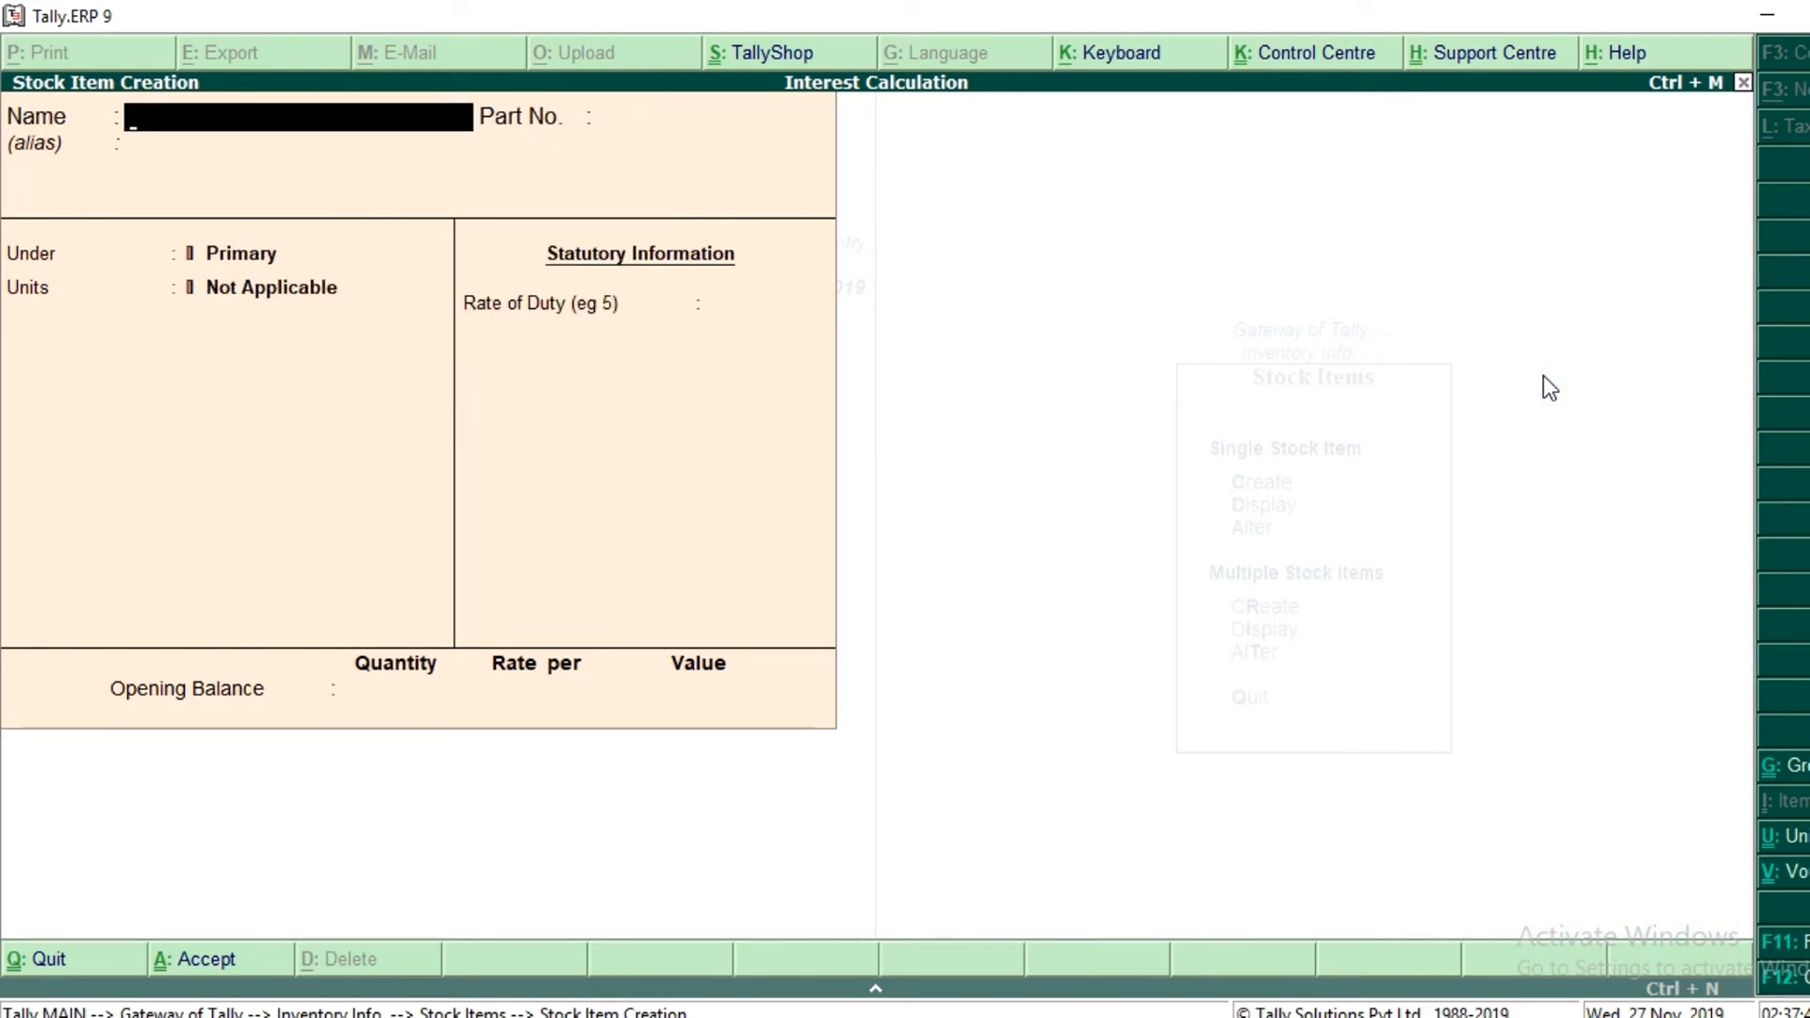
# - Start a stock item named Back Door with part number 9987 and no alias
pyautogui.write('Back Door')
pyautogui.press('Return')
pyautogui.press('Return')
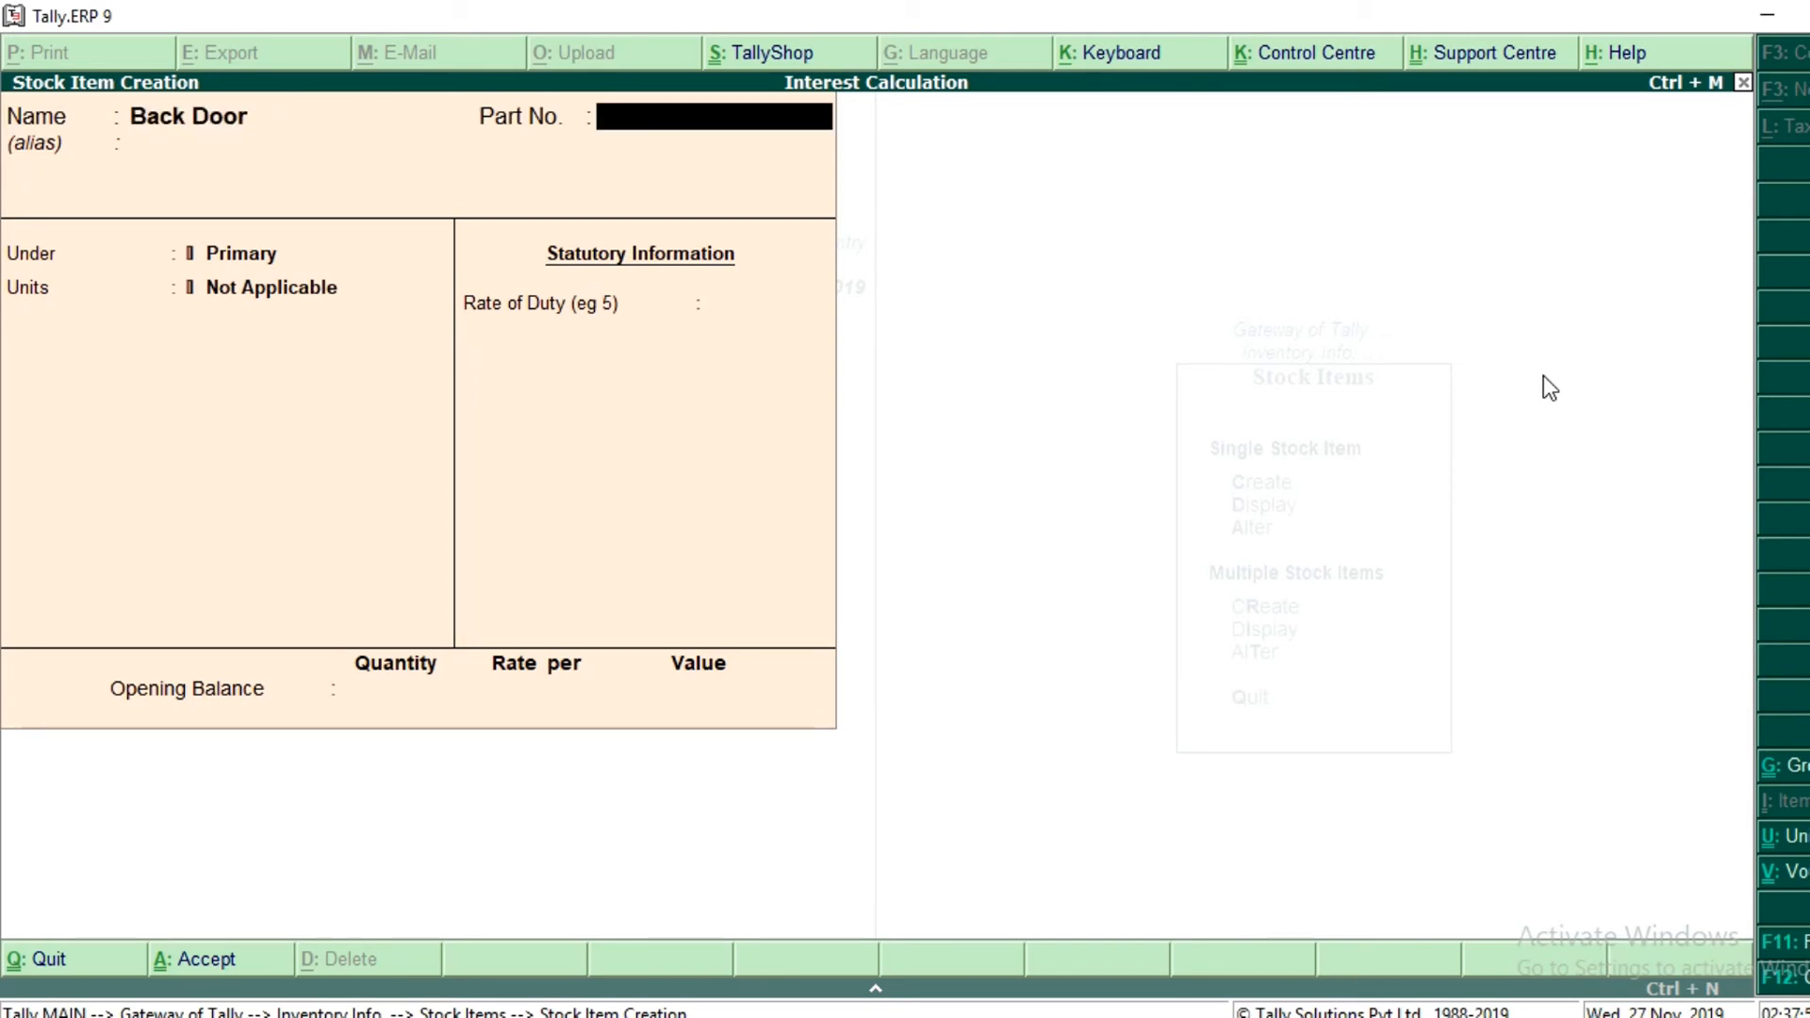
pyautogui.write('9987')
pyautogui.press('Return')
# - Put Back Door under Primary with Nos as its unit and save the stock item
pyautogui.press('Return')
pyautogui.press('Down')
pyautogui.press('Down')
pyautogui.press('Down')
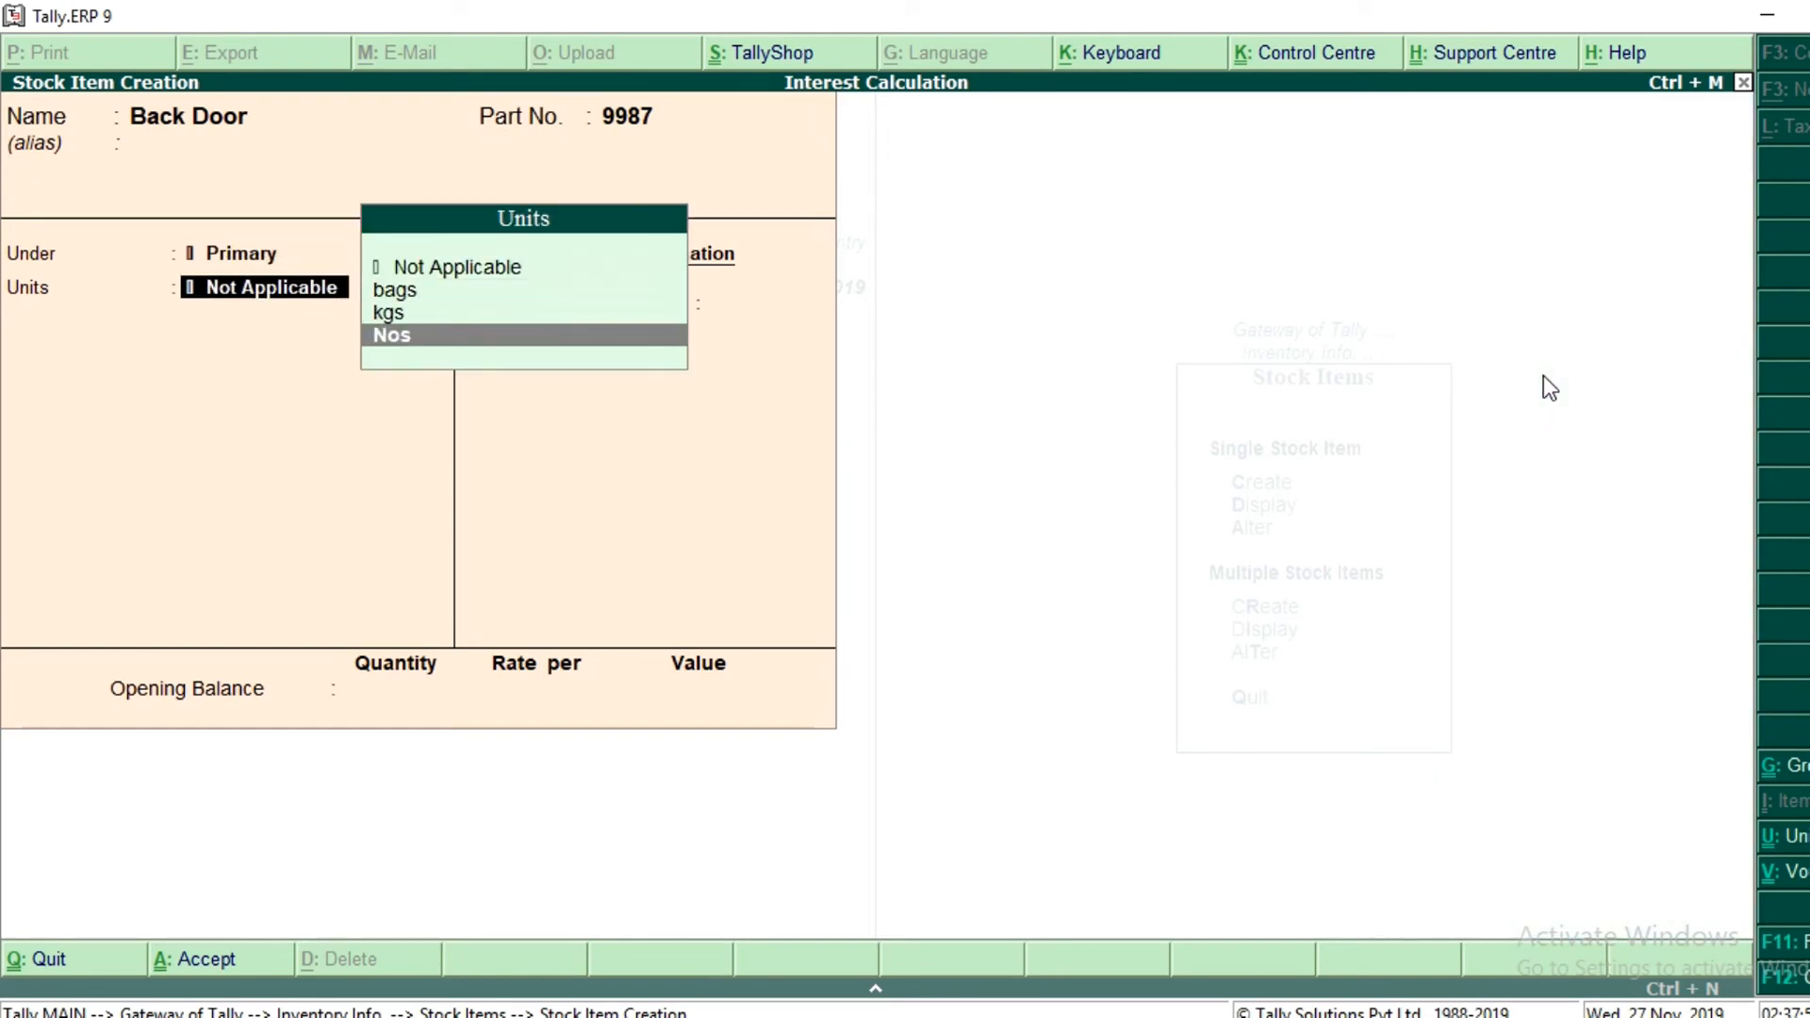
pyautogui.press('Return')
pyautogui.press('Return')
pyautogui.press('Return')
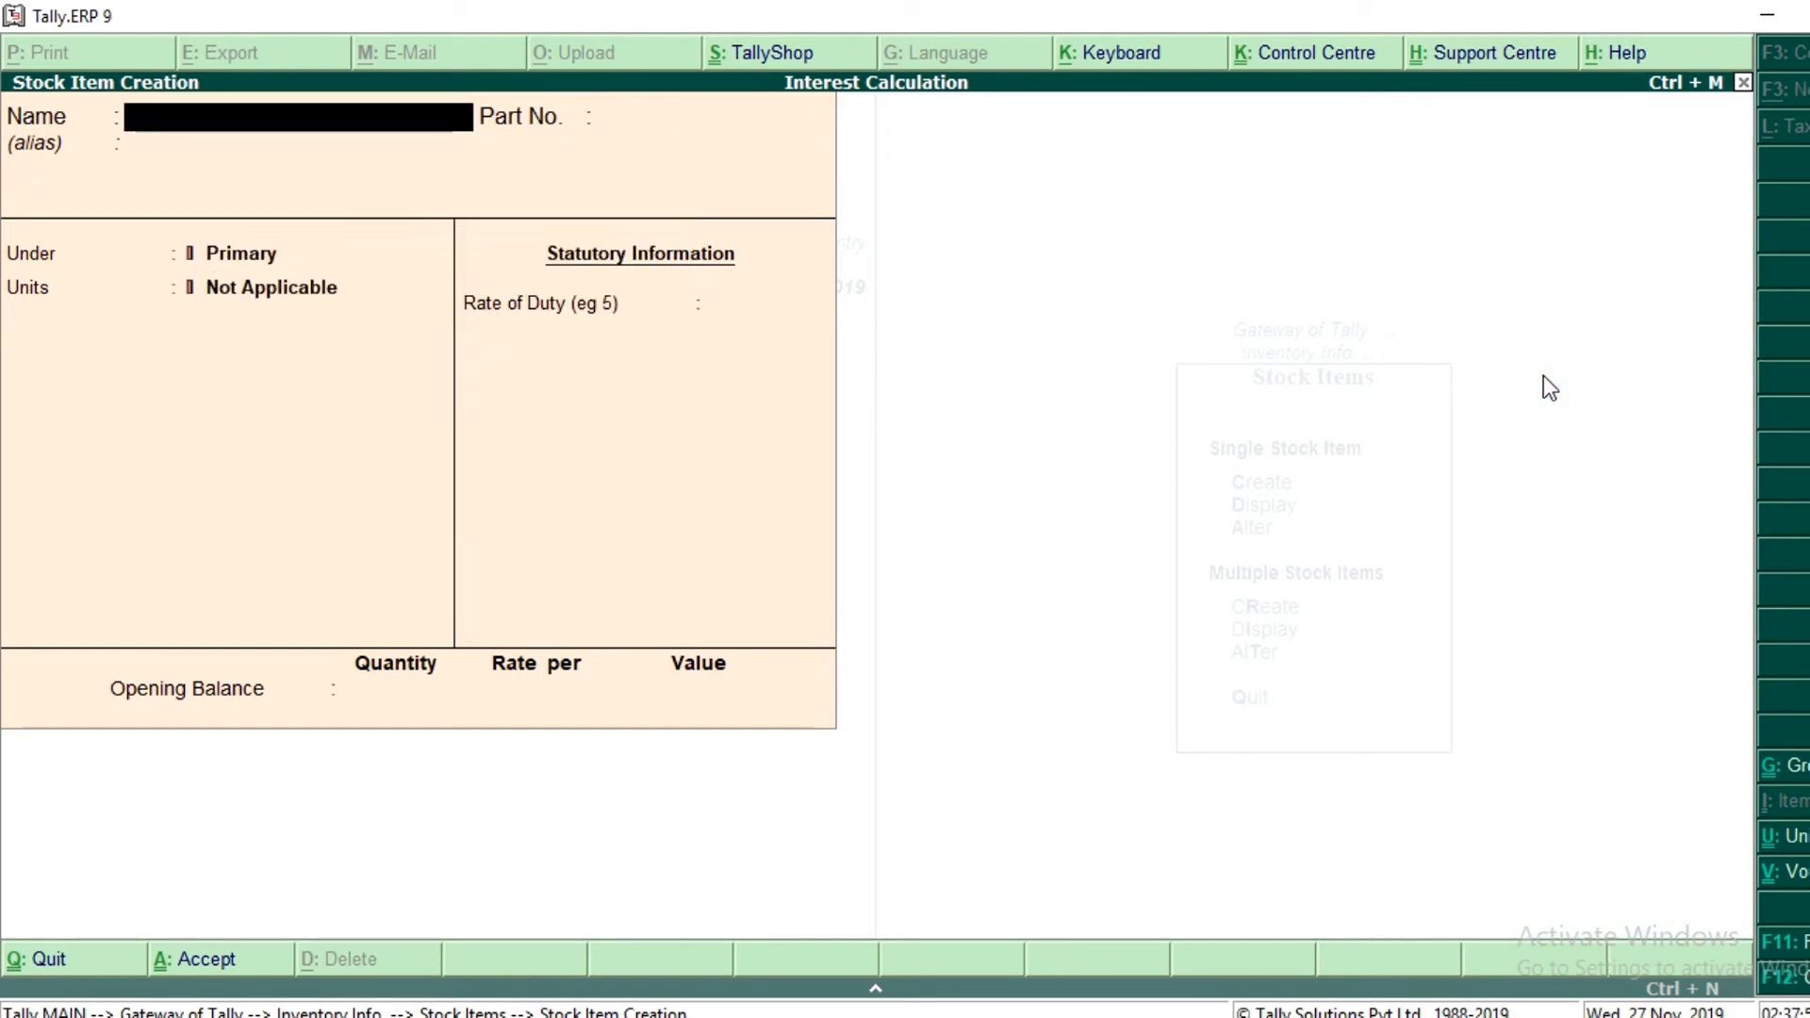
# - Leave stock item creation and open a new purchase voucher in the accounting vouchers
pyautogui.press('Escape')
pyautogui.press('Escape')
pyautogui.press('Escape')
pyautogui.press('Down')
pyautogui.press('Down')
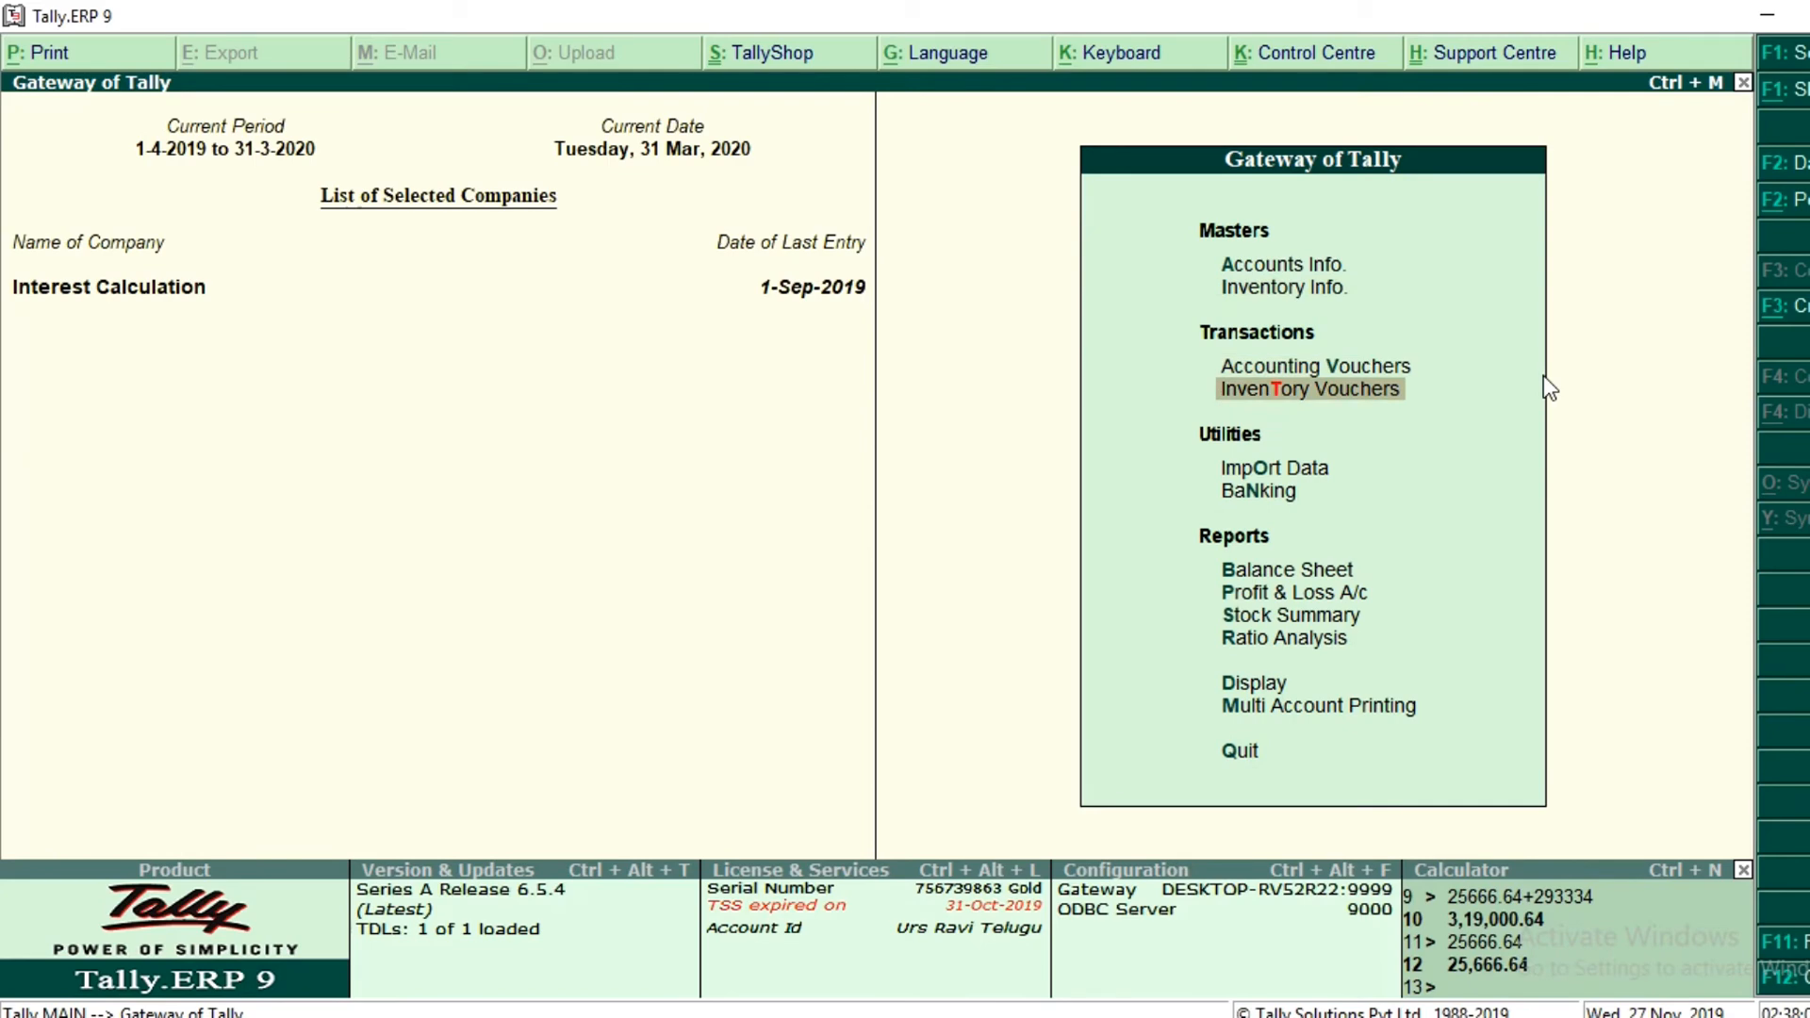
pyautogui.press('Up')
pyautogui.press('Return')
pyautogui.press('F8')
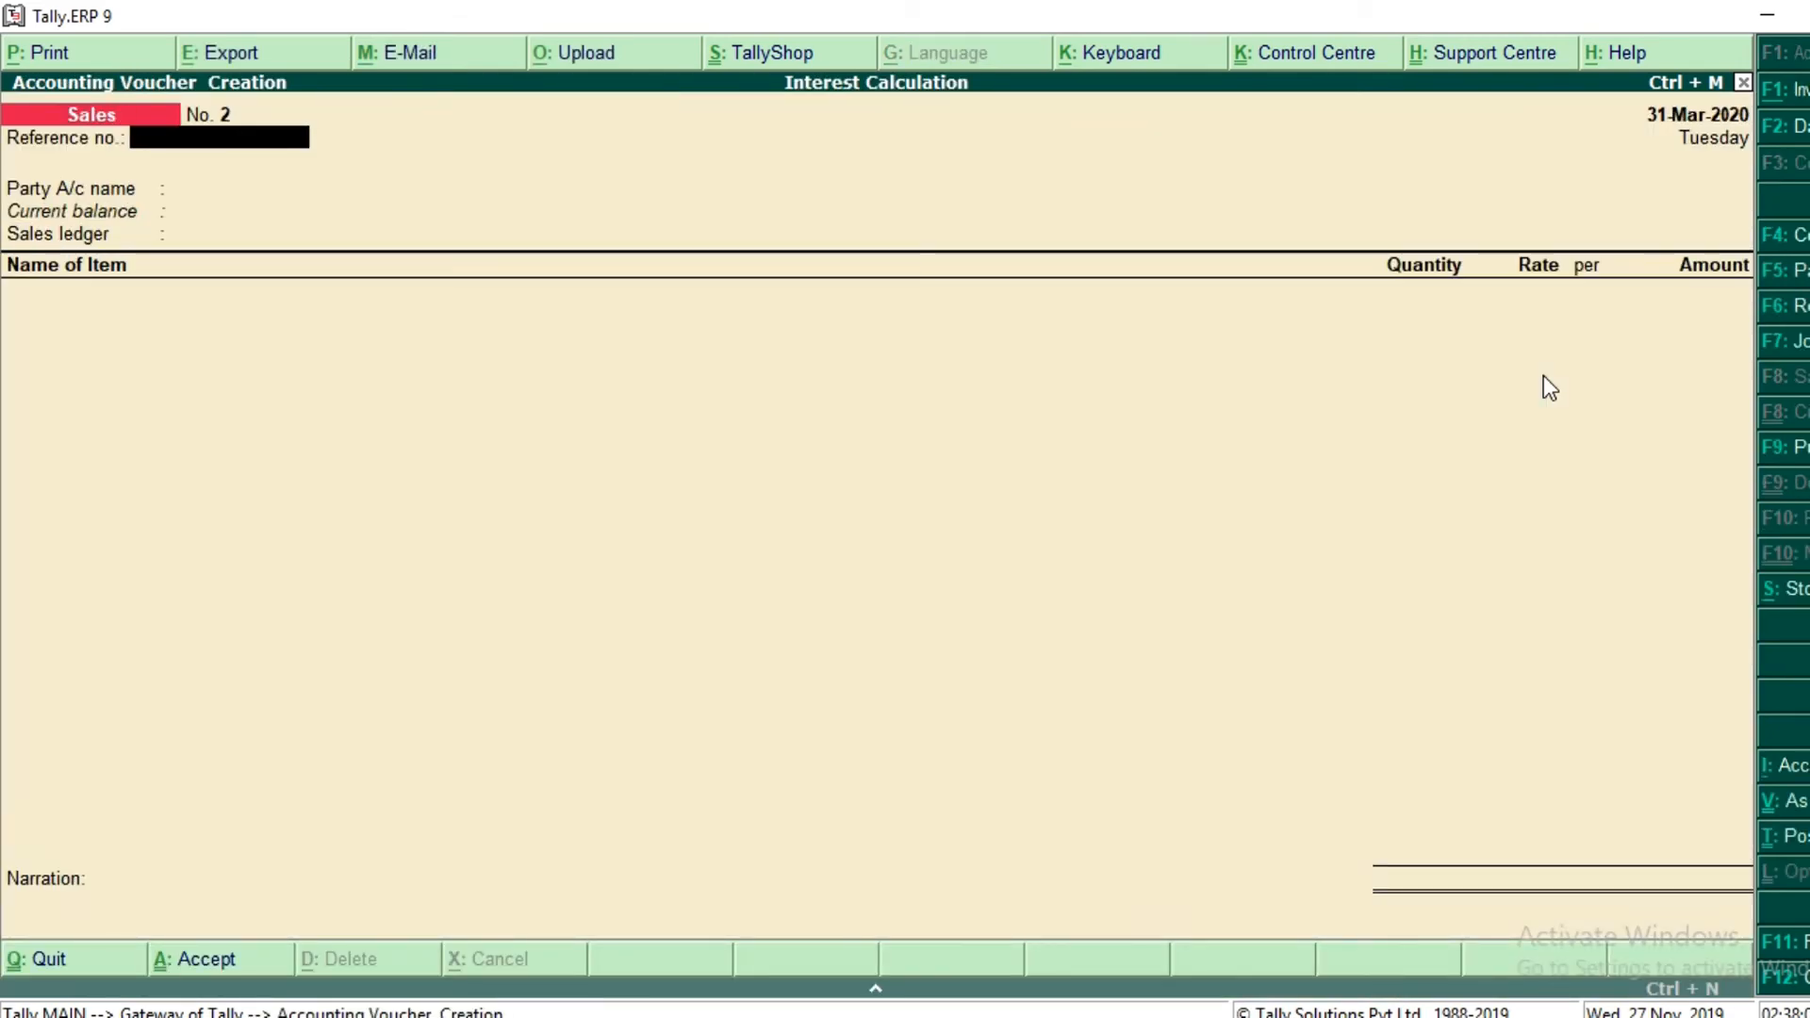
pyautogui.press('F9')
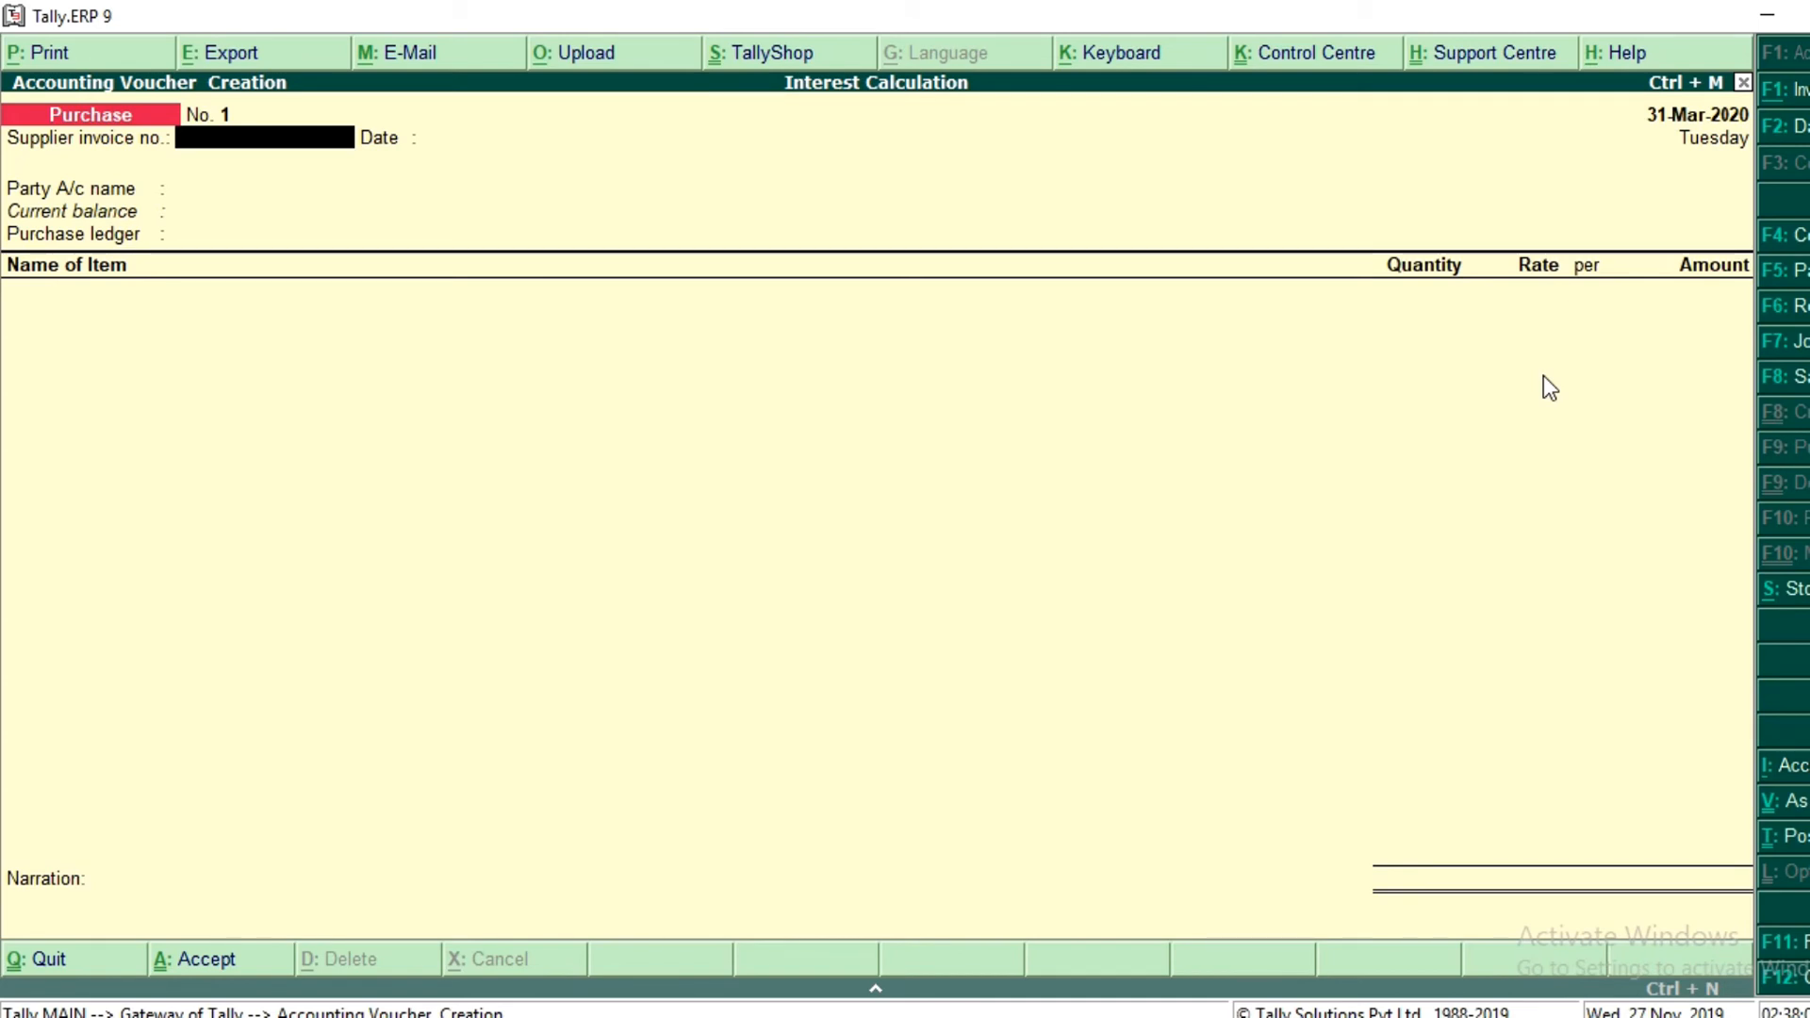
# - Leave the supplier invoice details blank and set Cash as the party account of the purchase voucher
pyautogui.press('Return')
pyautogui.press('Return')
pyautogui.press('Return')
pyautogui.press('Return')
pyautogui.press('Return')
pyautogui.press('Return')
pyautogui.press('Return')
pyautogui.press('Return')
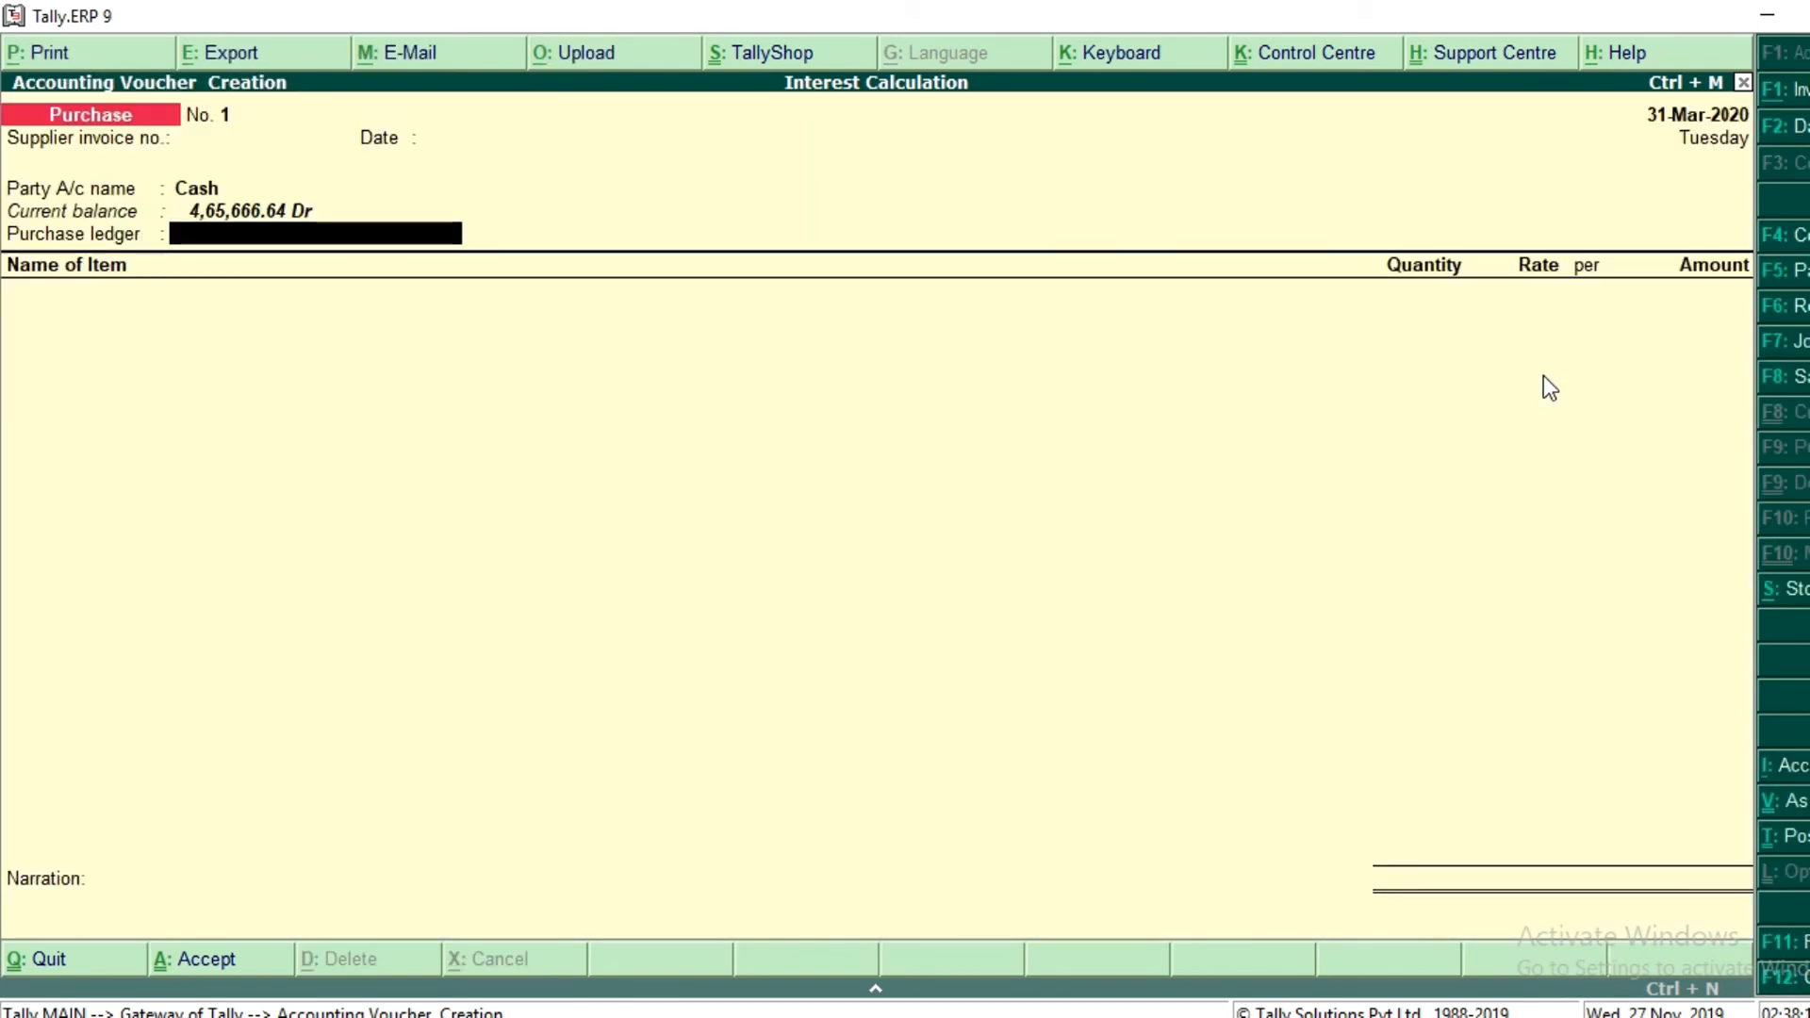
# - Create a ledger named Purchase under Purchase Accounts with inventory values affected, and use it as the purchase ledger
pyautogui.hotkey('alt', 'c')
pyautogui.write('Purchase')
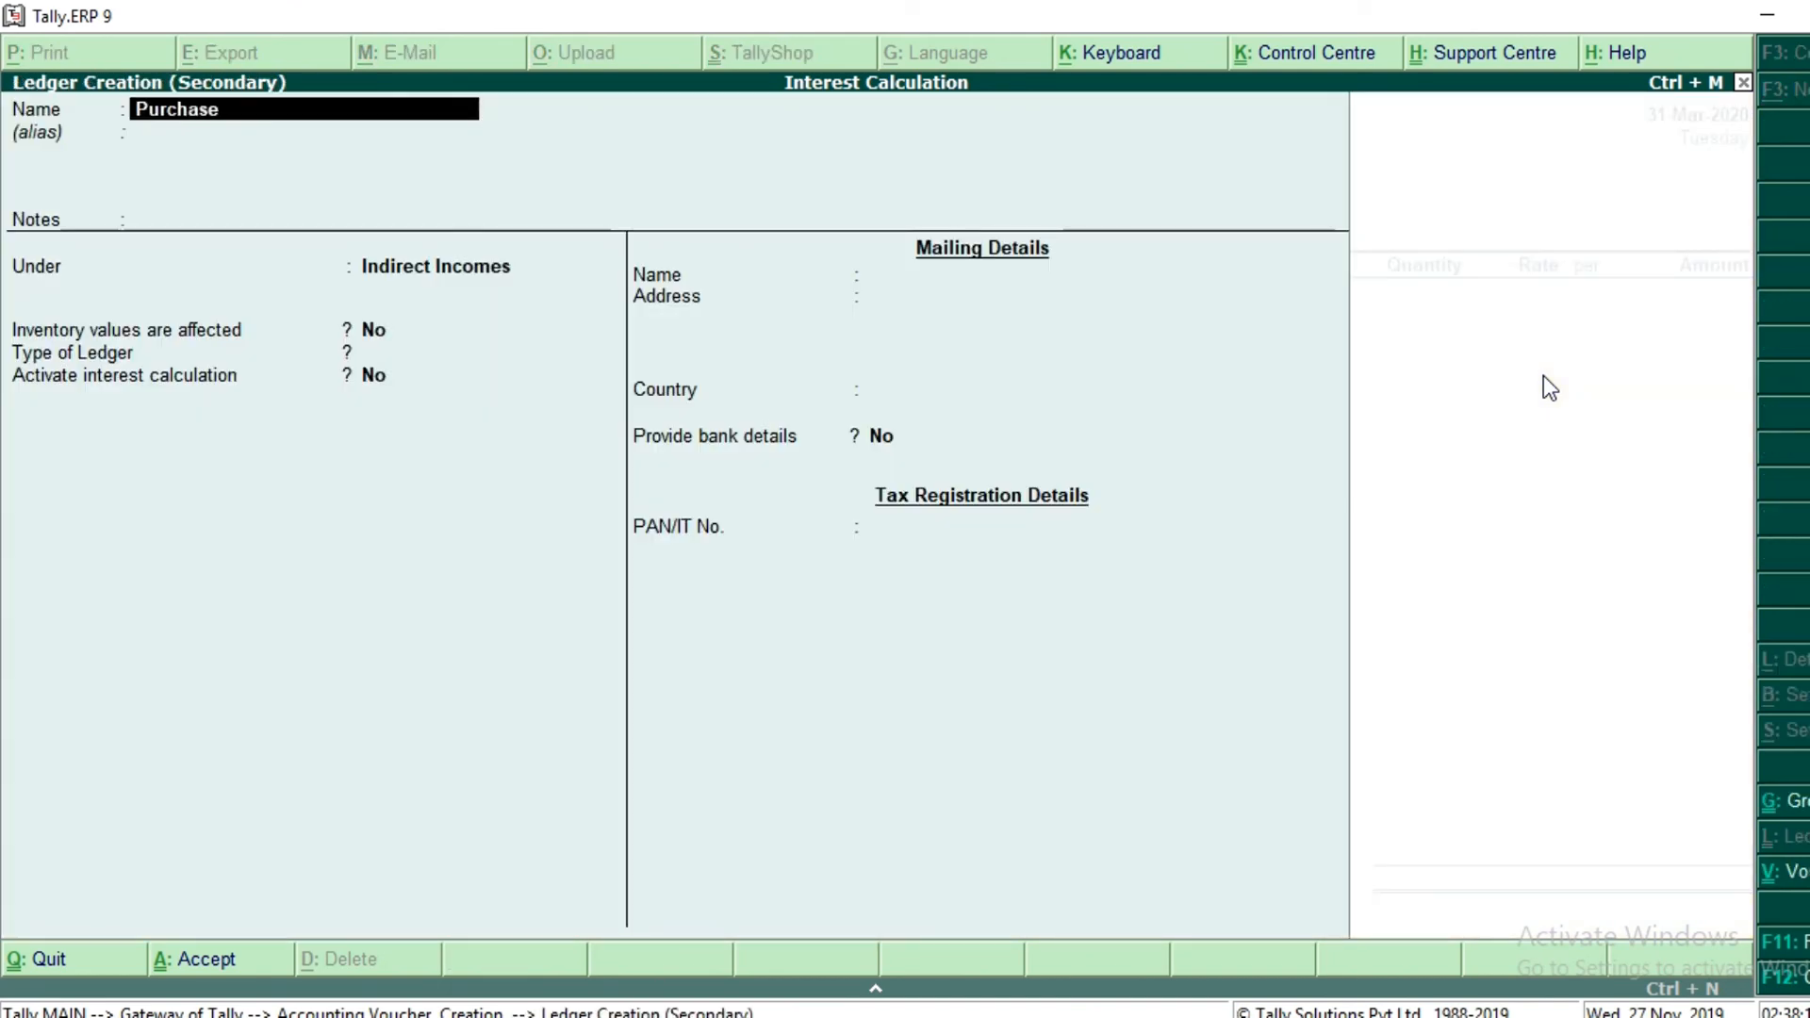
pyautogui.press('Return')
pyautogui.write('Pu')
pyautogui.press('Return')
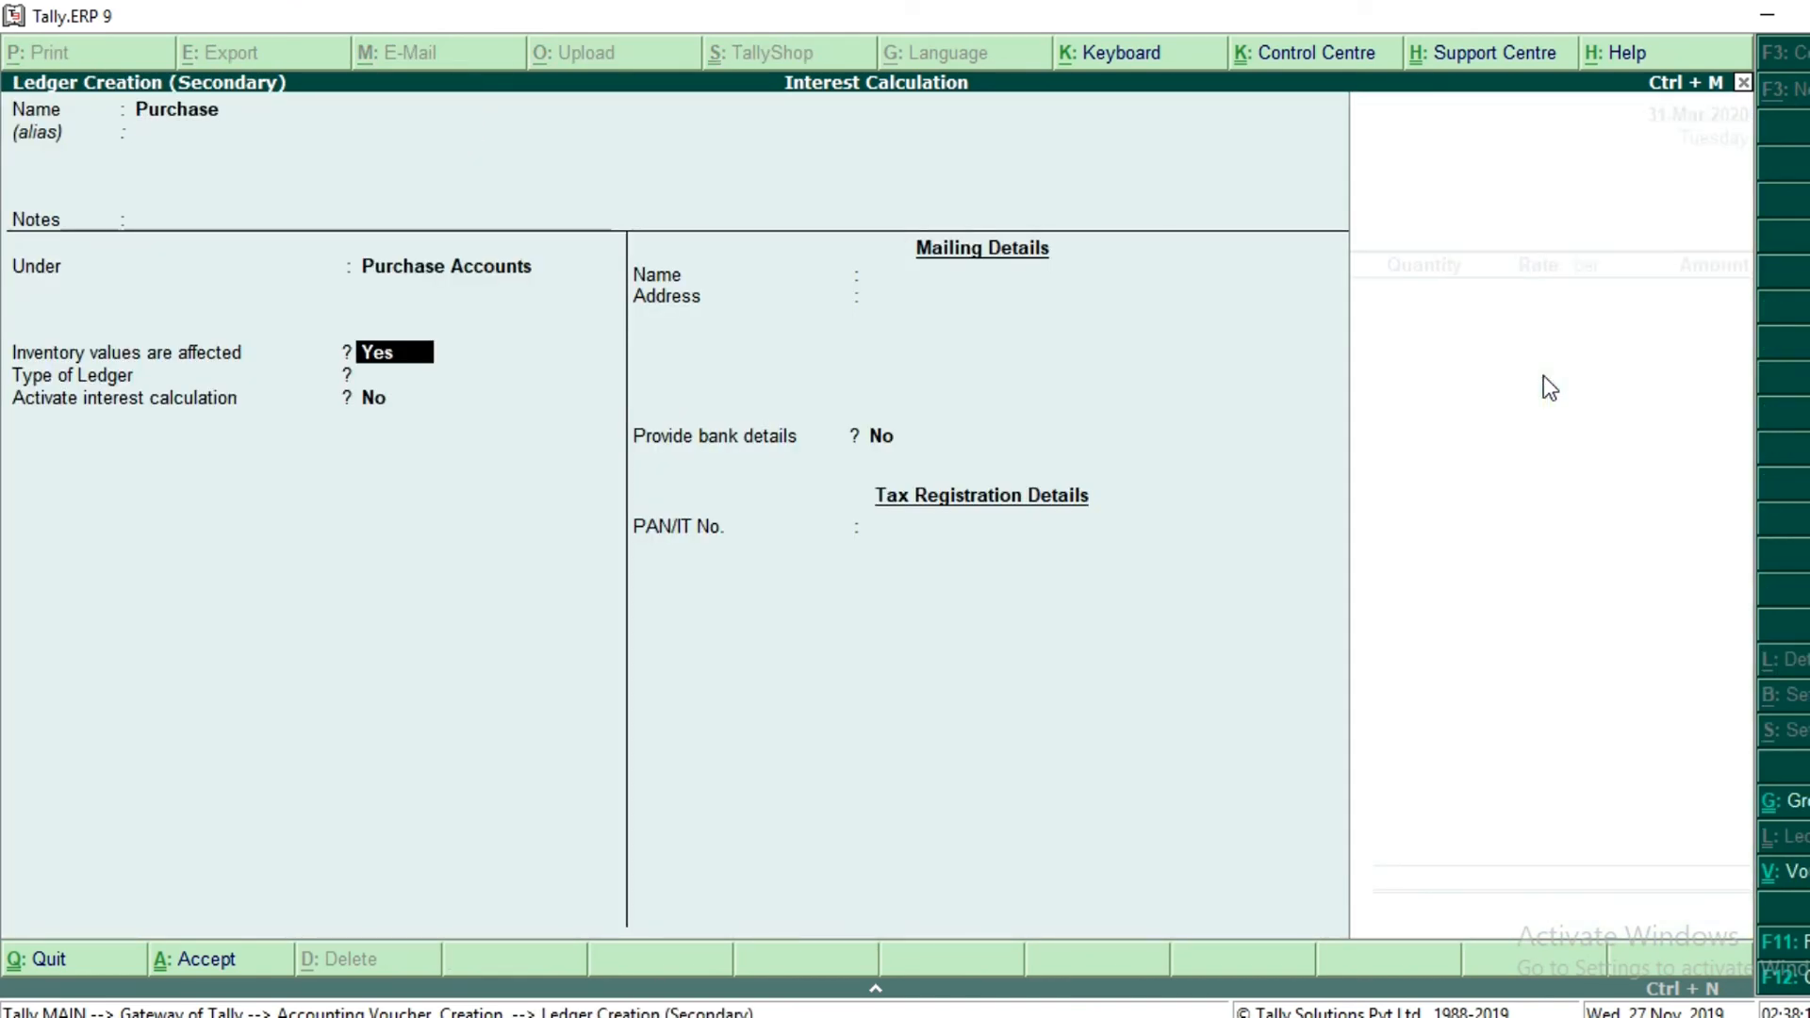
pyautogui.hotkey('ctrl', 'a')
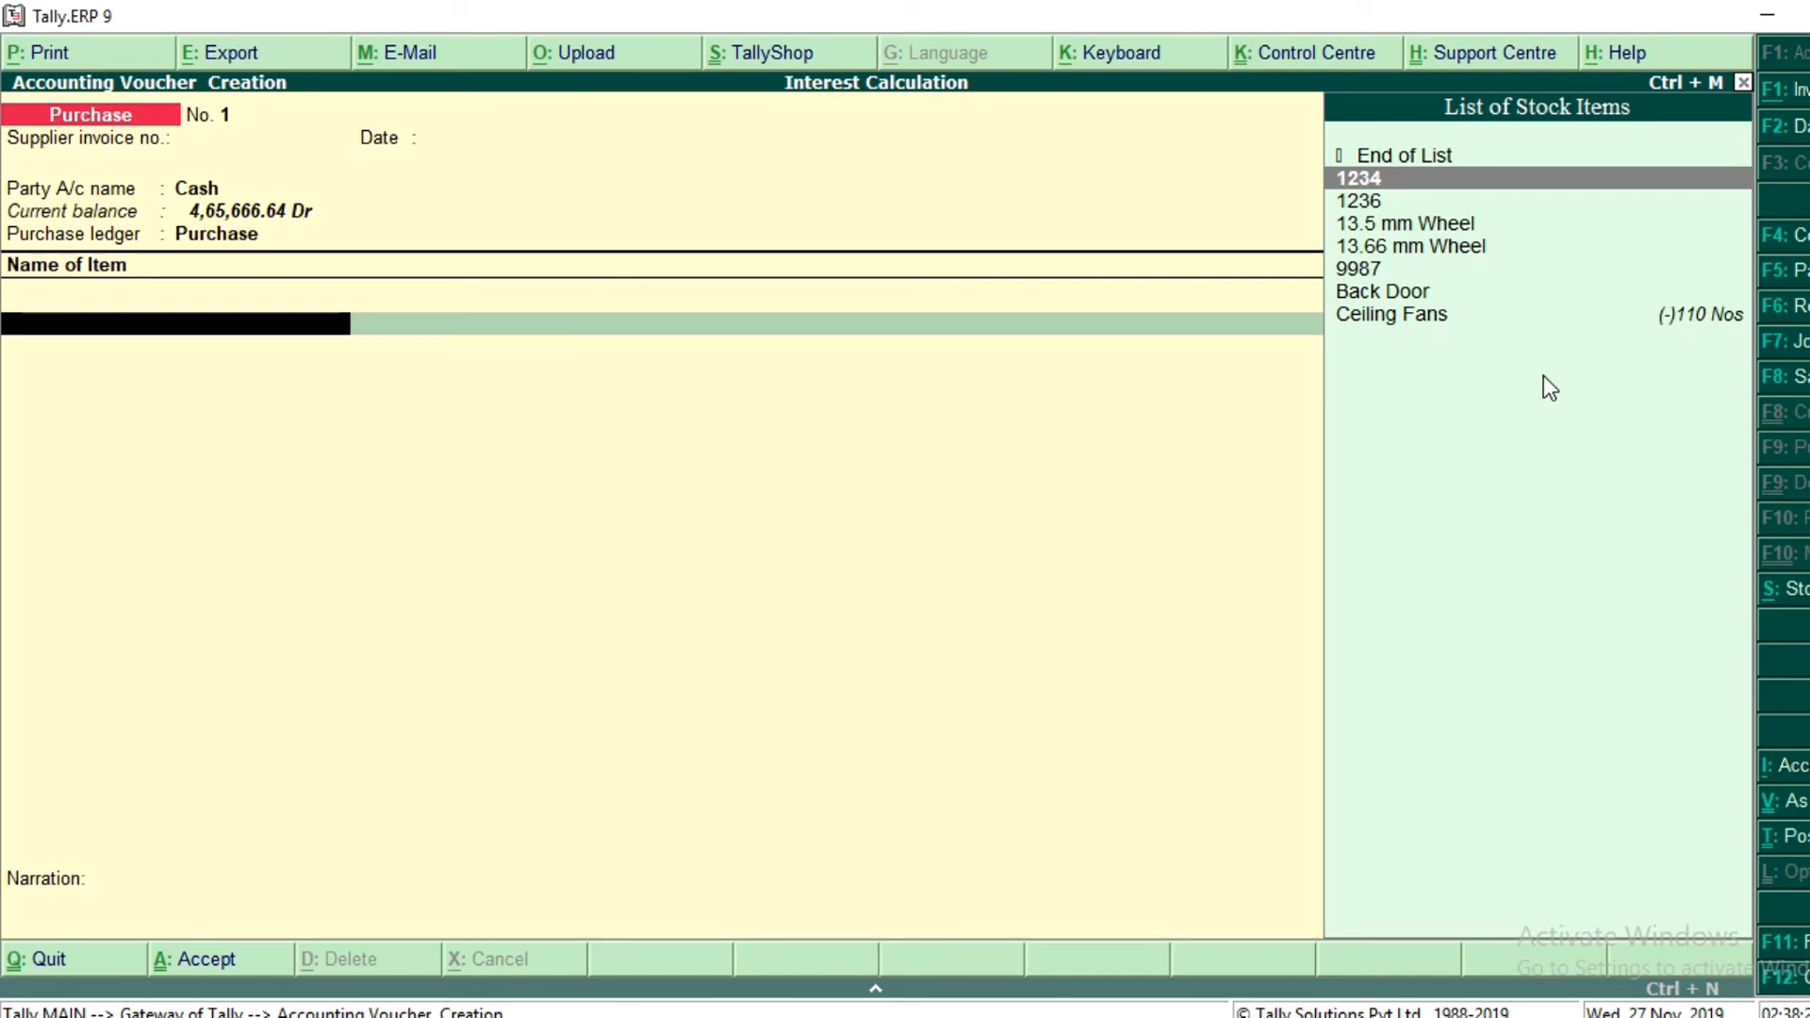
# - Enter the first purchase item by its part number 9987 and leave its description blank
pyautogui.write('9987')
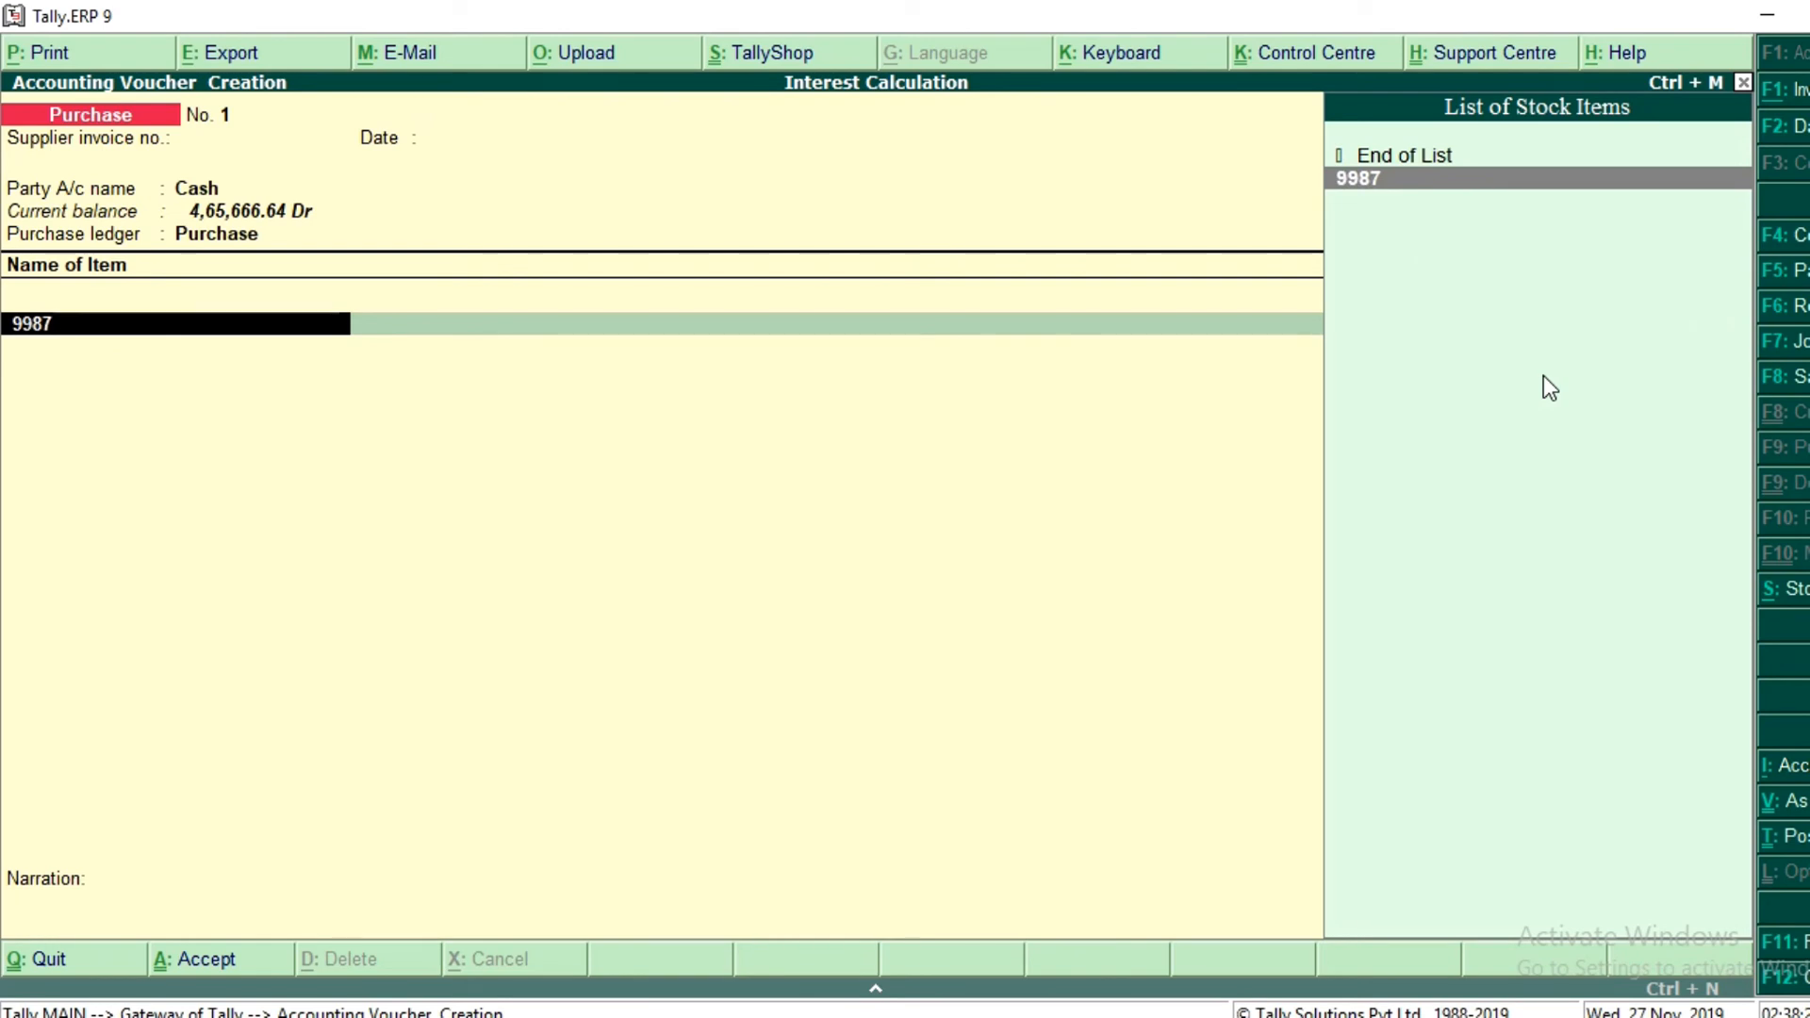
pyautogui.press('Return')
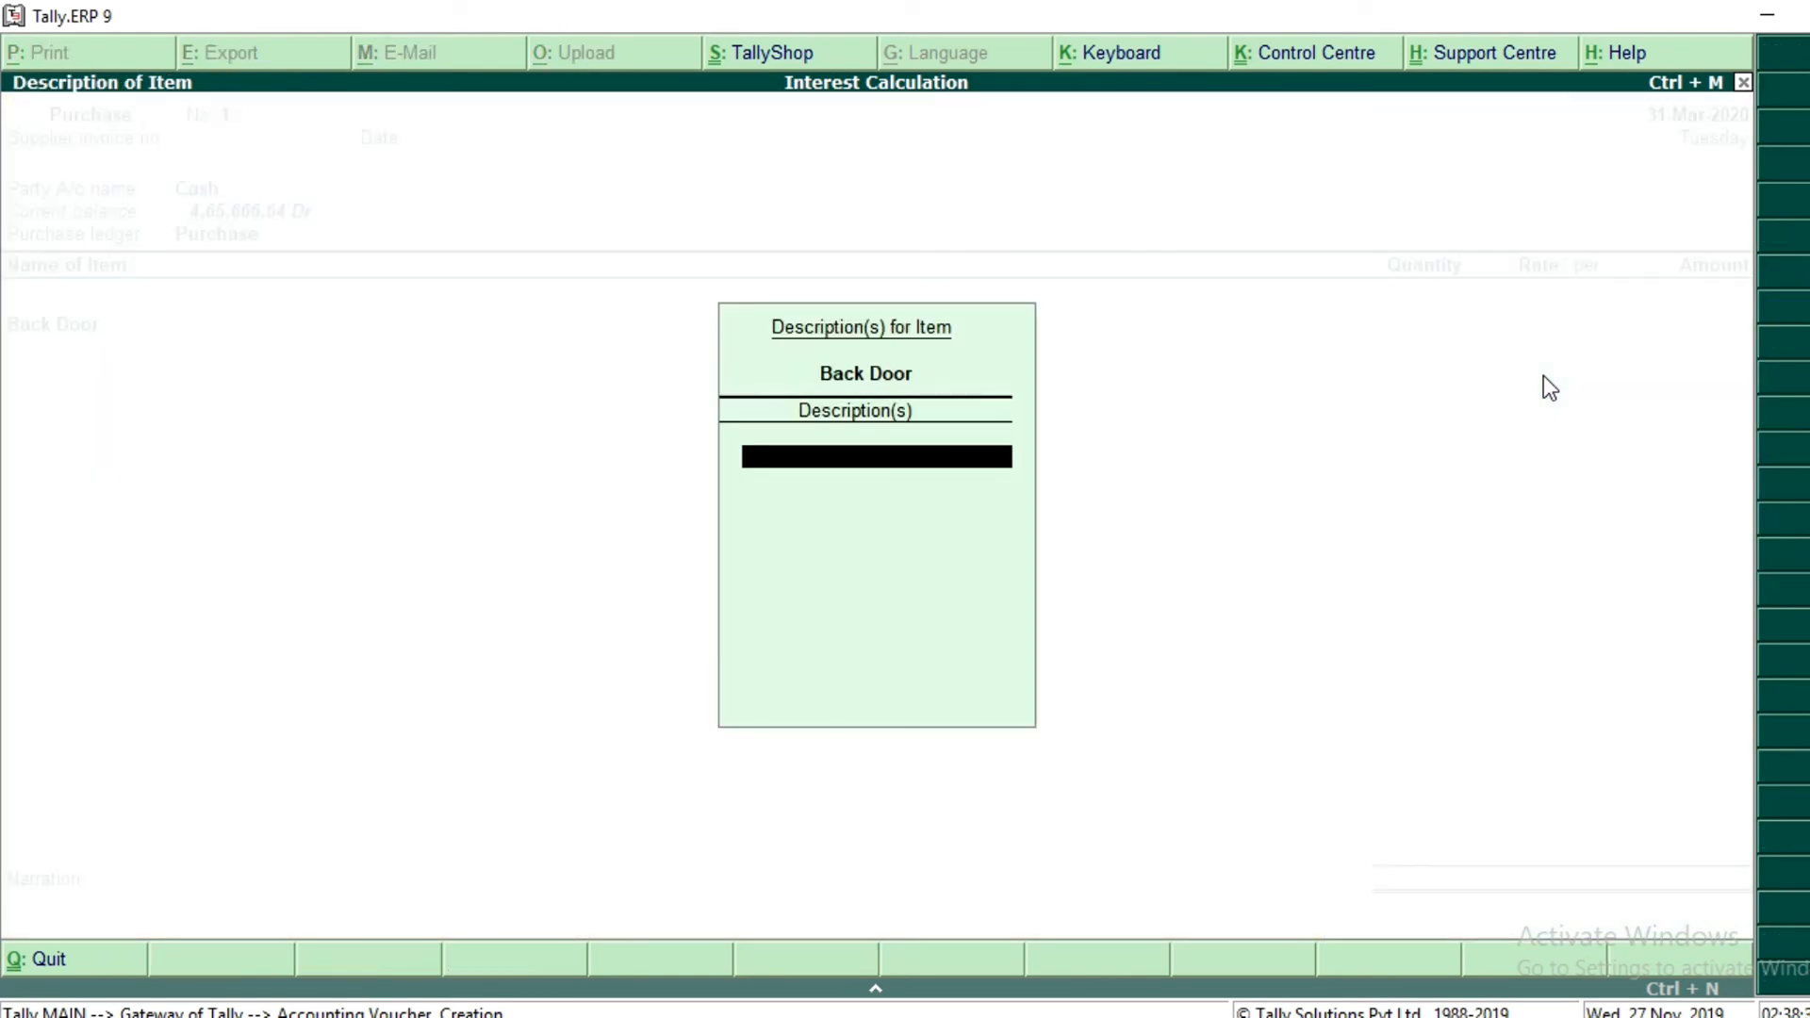
pyautogui.press('Return')
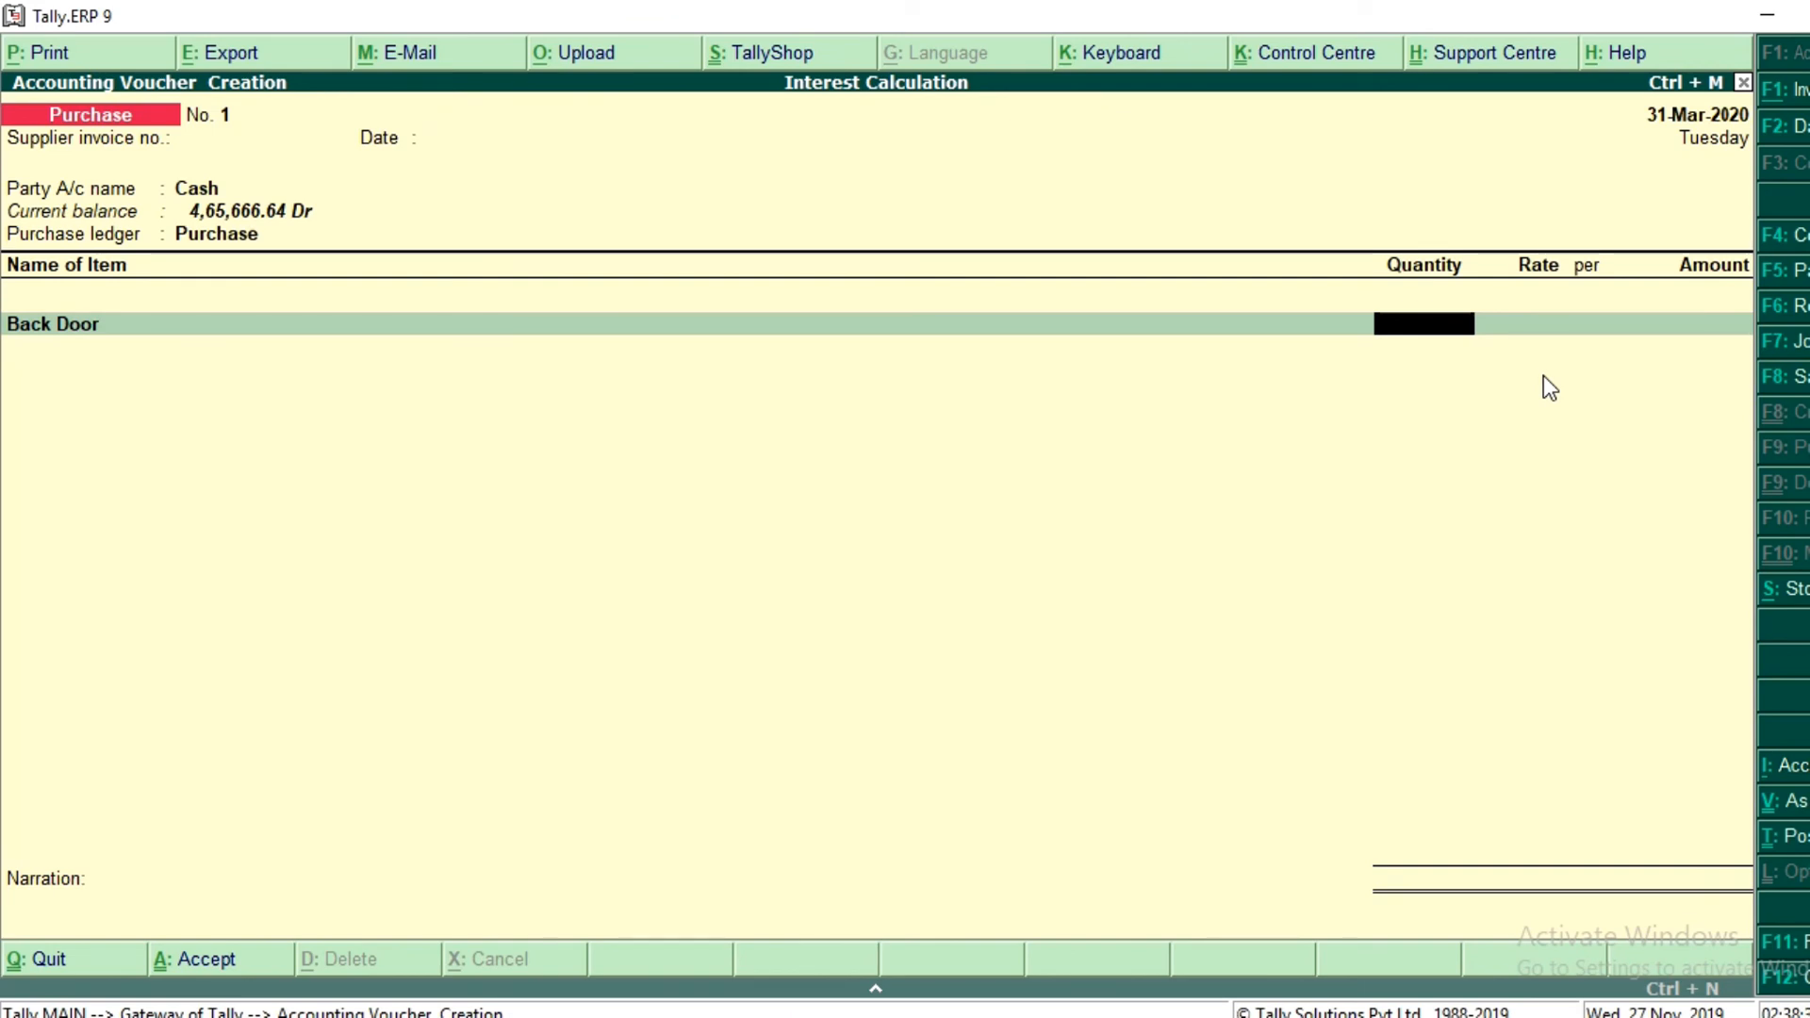
# - Return to the item entry and reselect Back Door by its name, leaving its description blank
pyautogui.press('BackSpace')
pyautogui.press('Return')
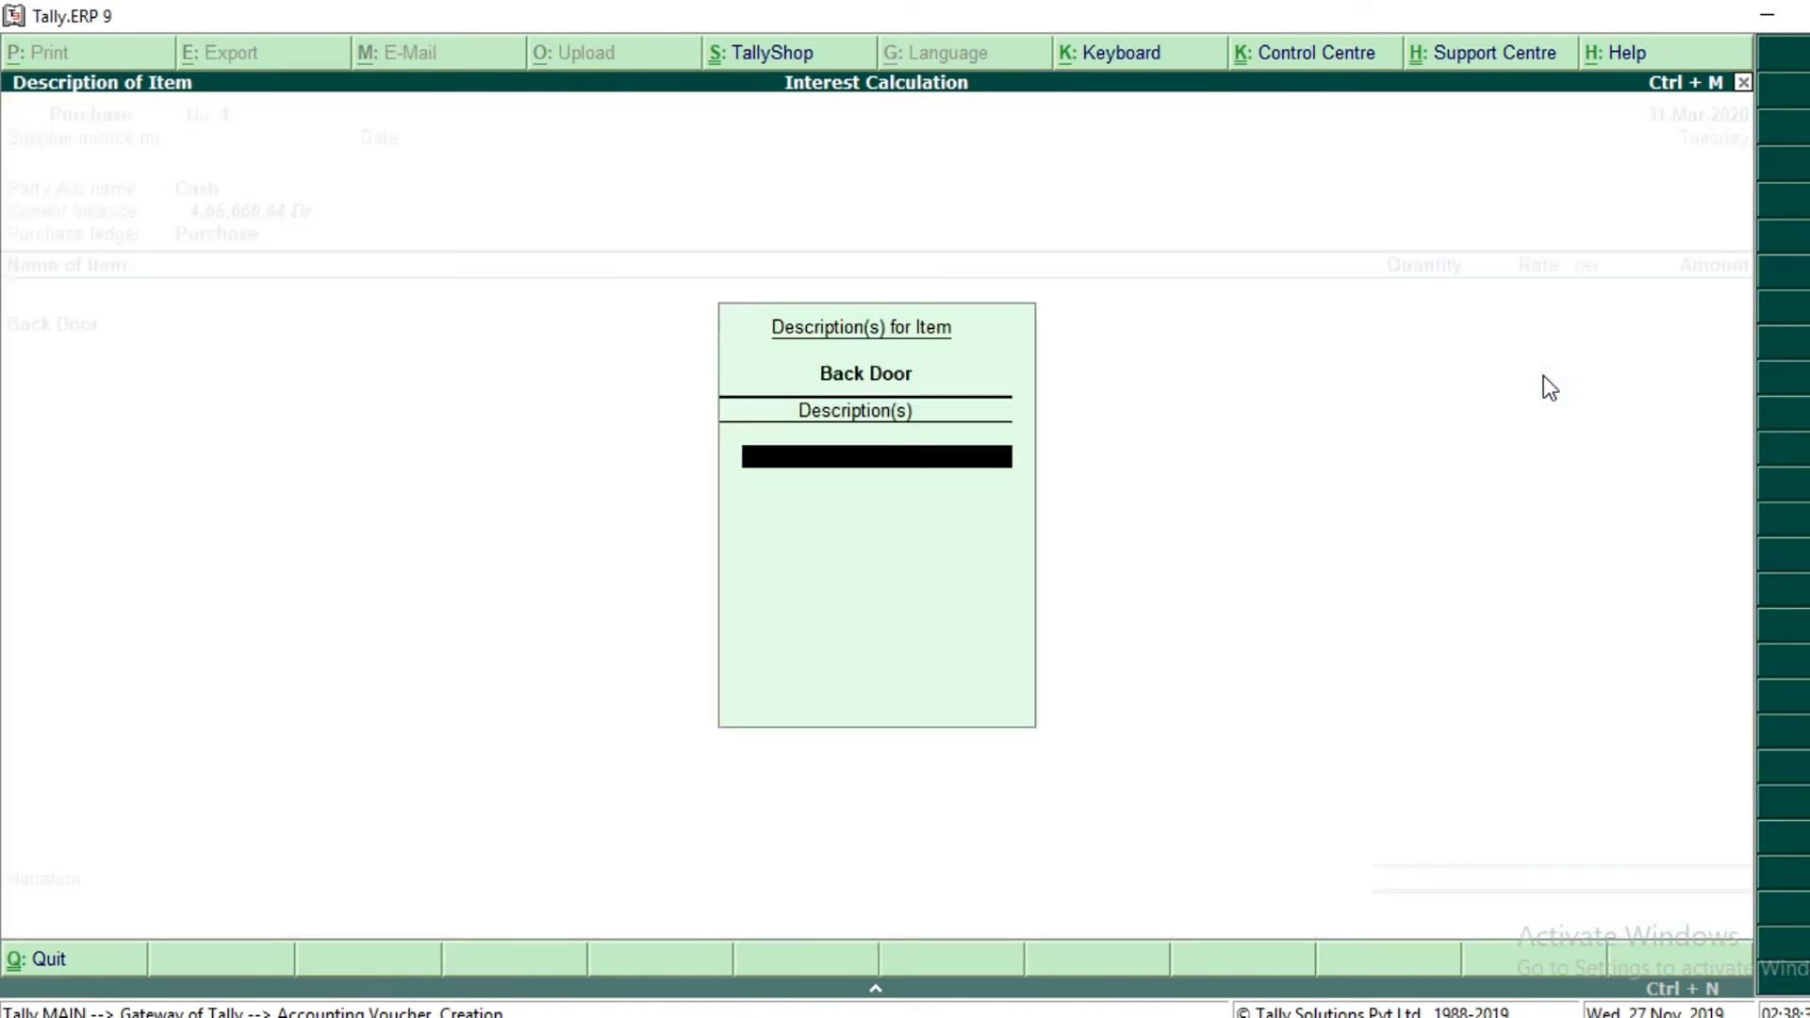
pyautogui.press('Return')
pyautogui.press('BackSpace')
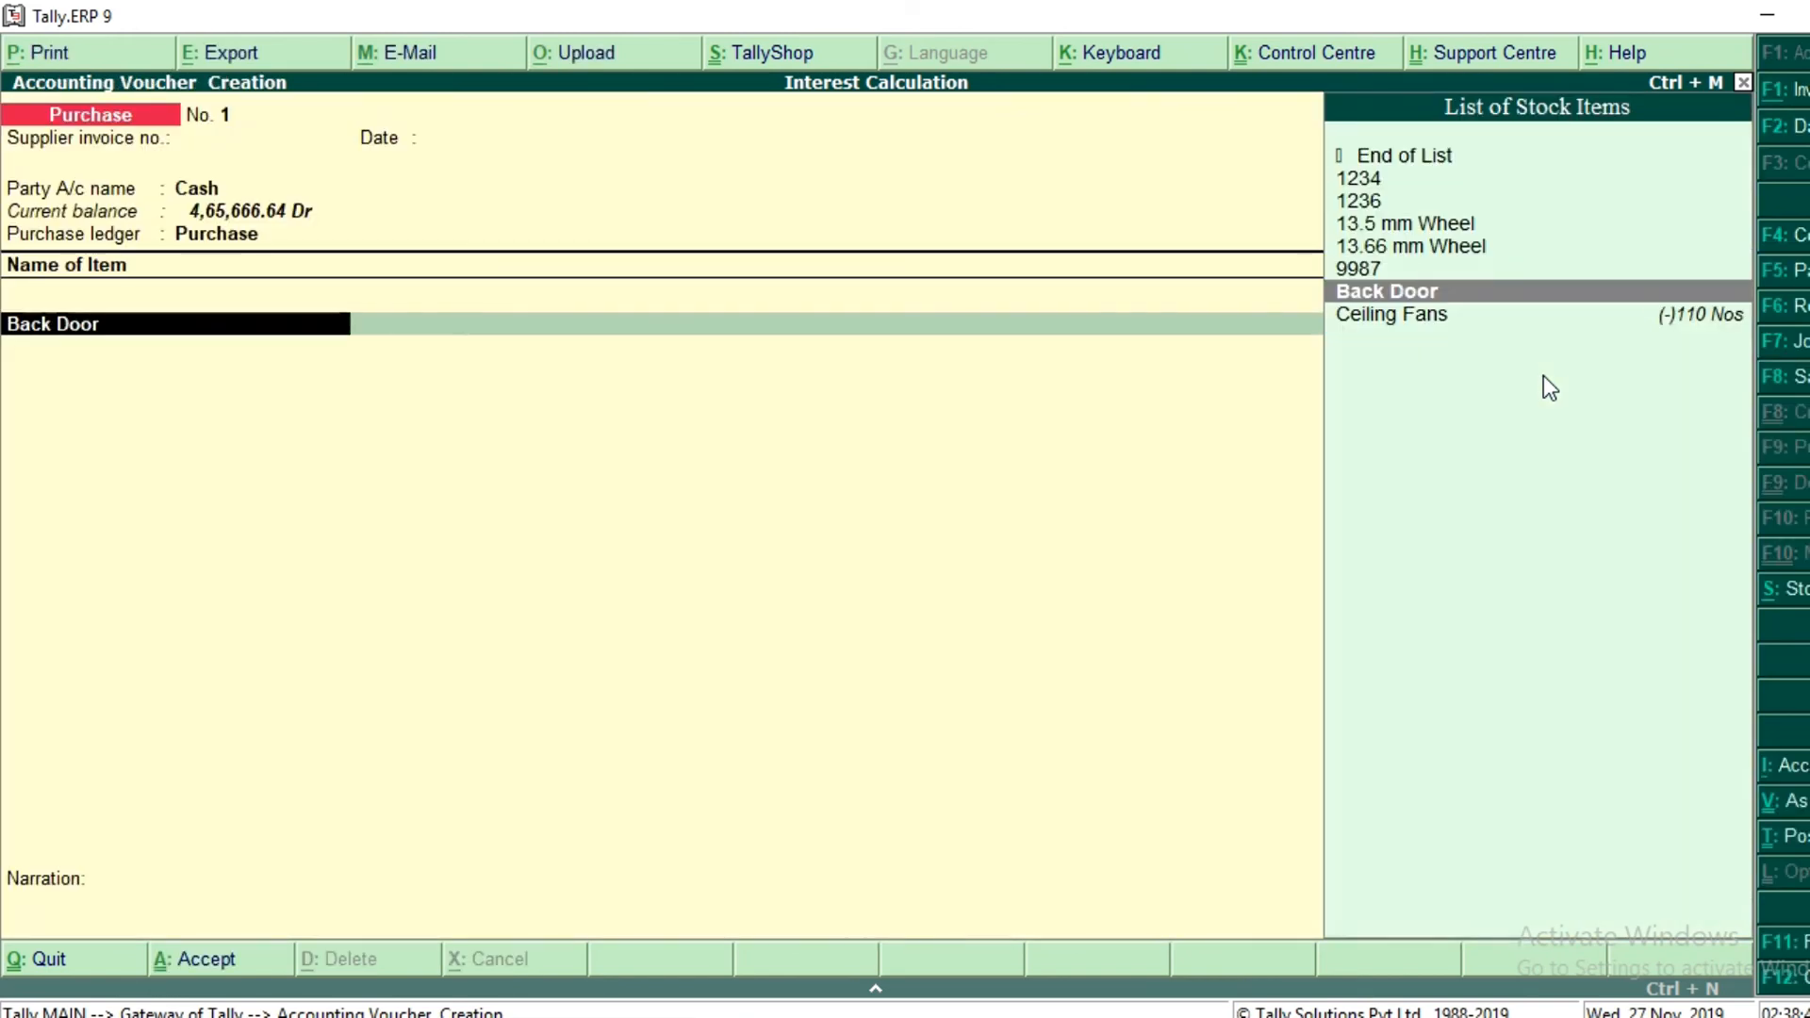
pyautogui.write('Back')
pyautogui.press('Return')
pyautogui.press('Return')
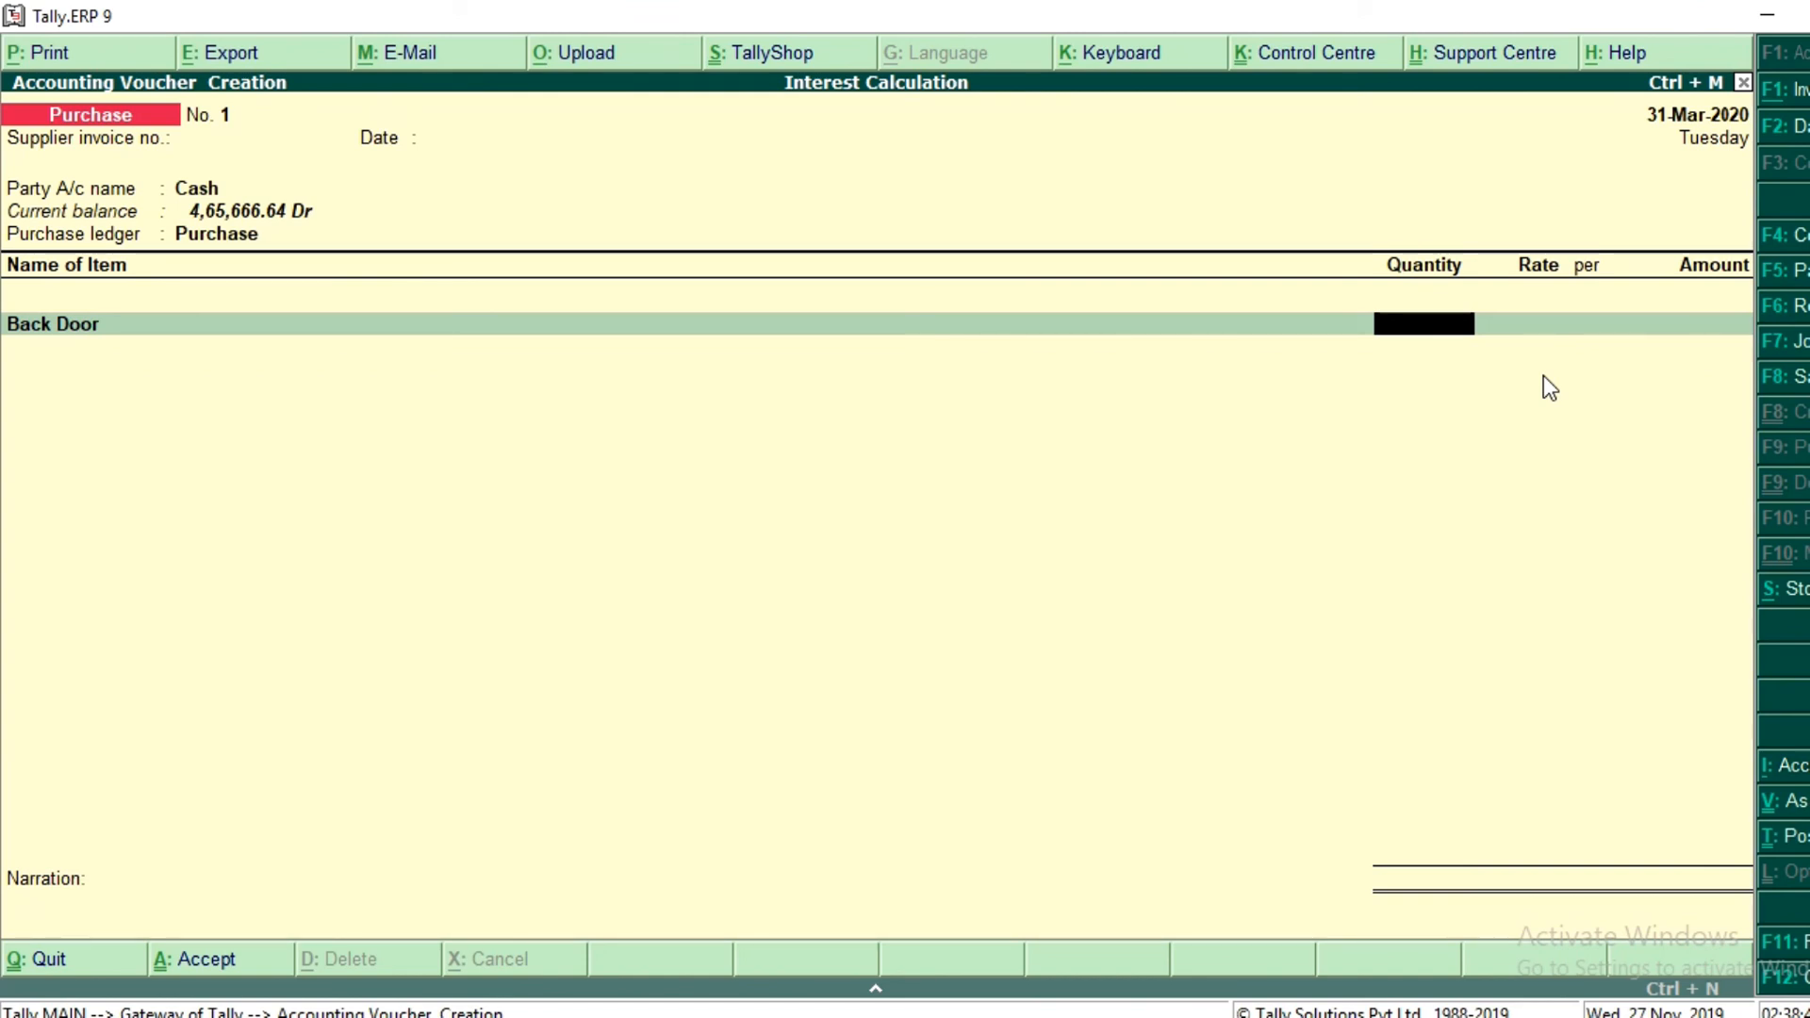
# - Switch to a sales voucher with Cash as the party and Sales as the sales ledger, and return to the item entry
pyautogui.press('F8')
pyautogui.press('Return')
pyautogui.hotkey('ctrl', 'a')
pyautogui.press('Return')
pyautogui.press('Return')
pyautogui.press('Escape')
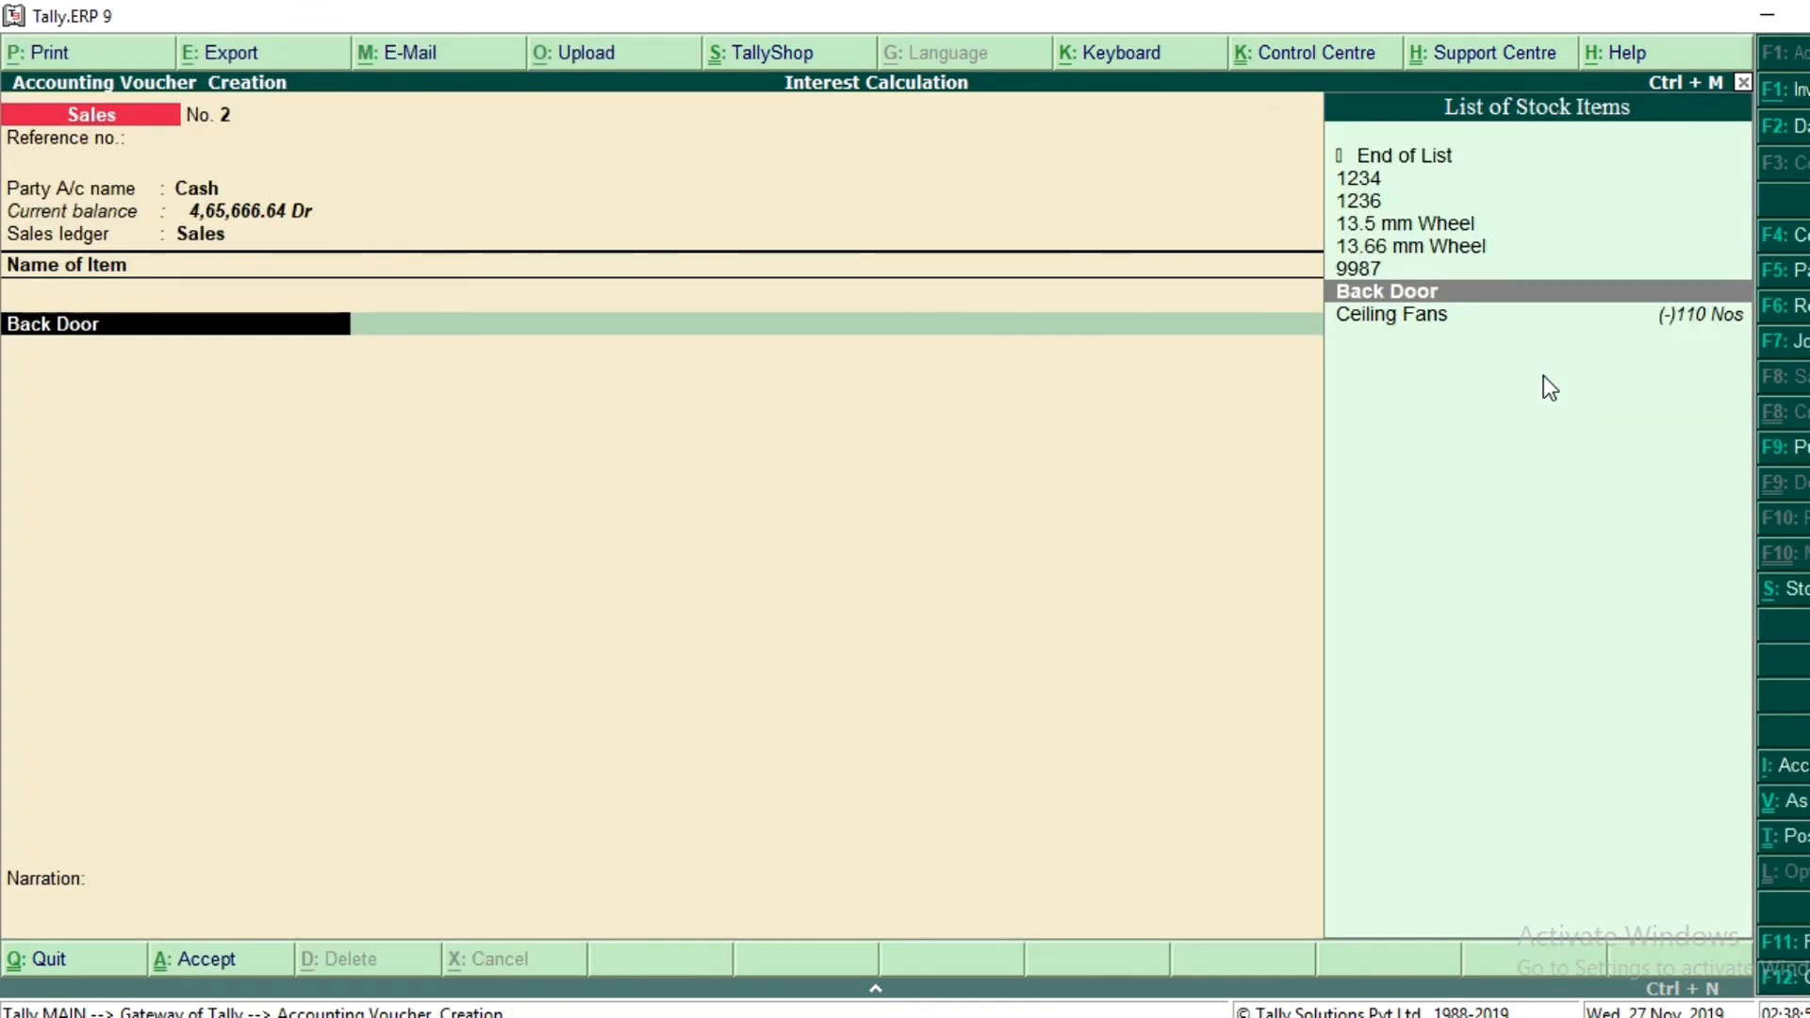
# - Browse the sales voucher's stock item list to examine the item names and part numbers it offers
pyautogui.press('Up')
pyautogui.press('Up')
pyautogui.press('Up')
pyautogui.press('Up')
pyautogui.press('Up')
pyautogui.press('Up')
pyautogui.press('Return')
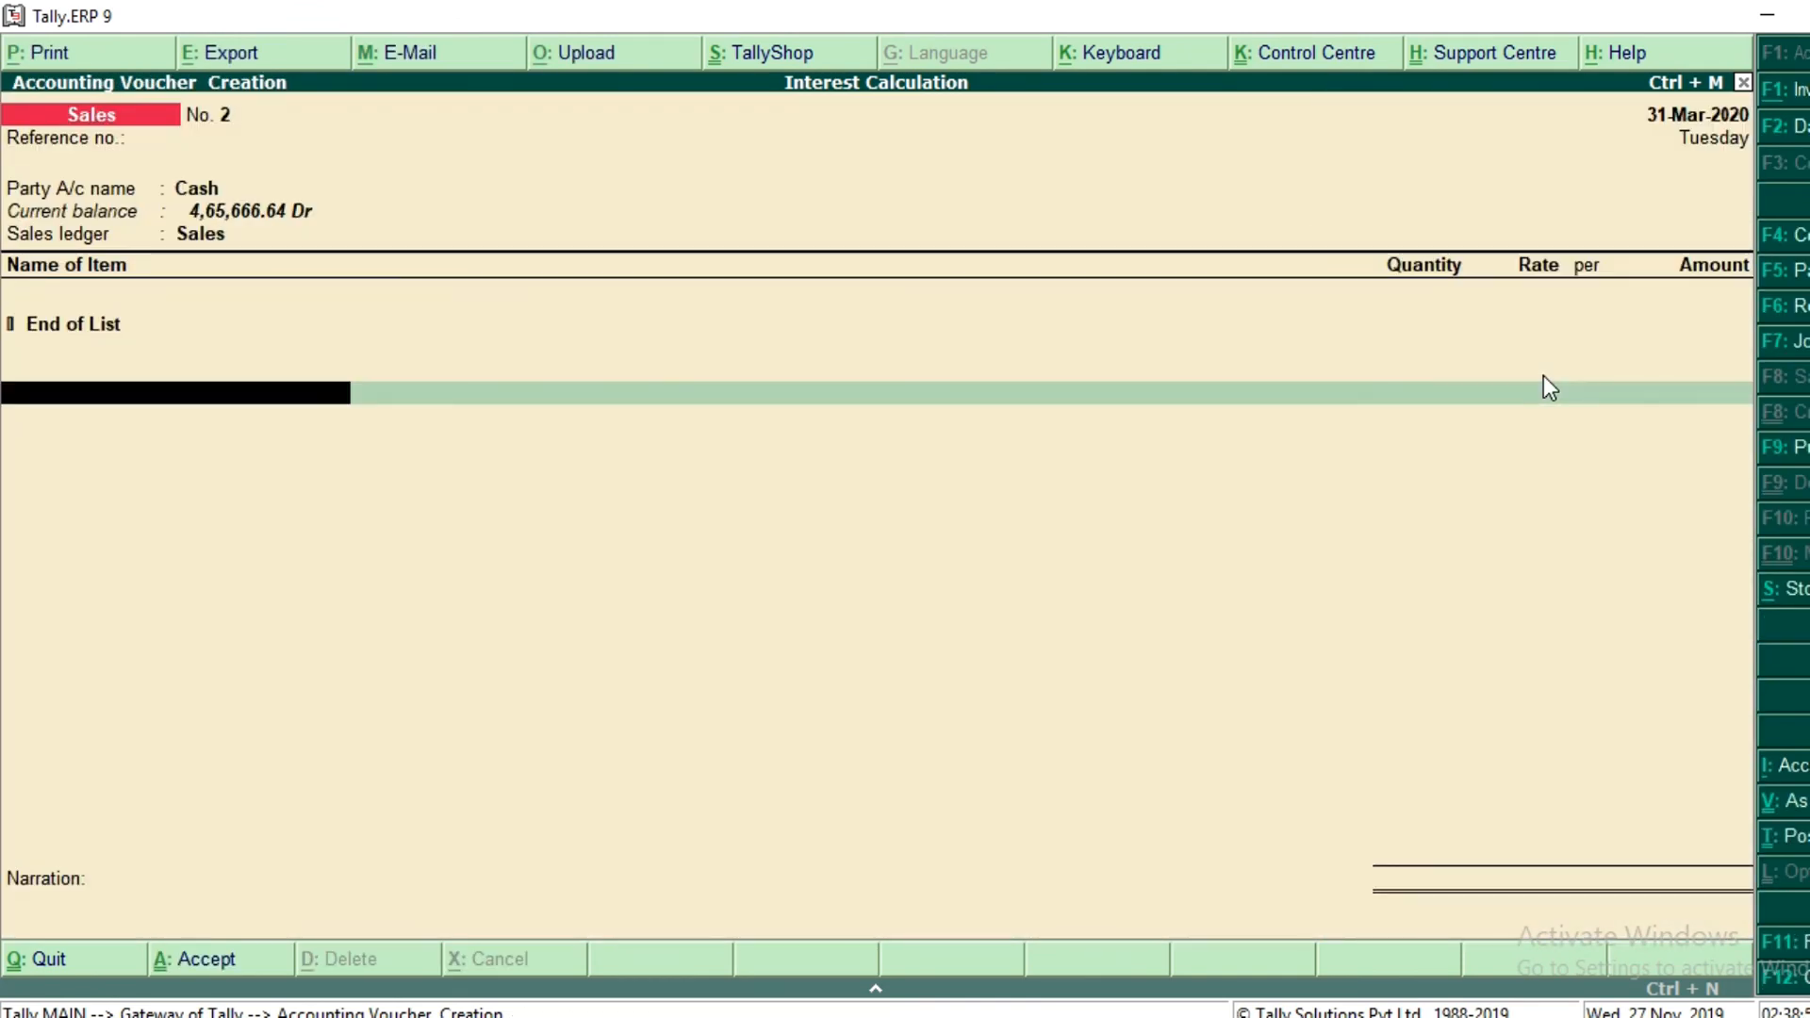
pyautogui.press('BackSpace')
pyautogui.press('Down')
pyautogui.press('Down')
pyautogui.press('Down')
pyautogui.press('Down')
pyautogui.press('Down')
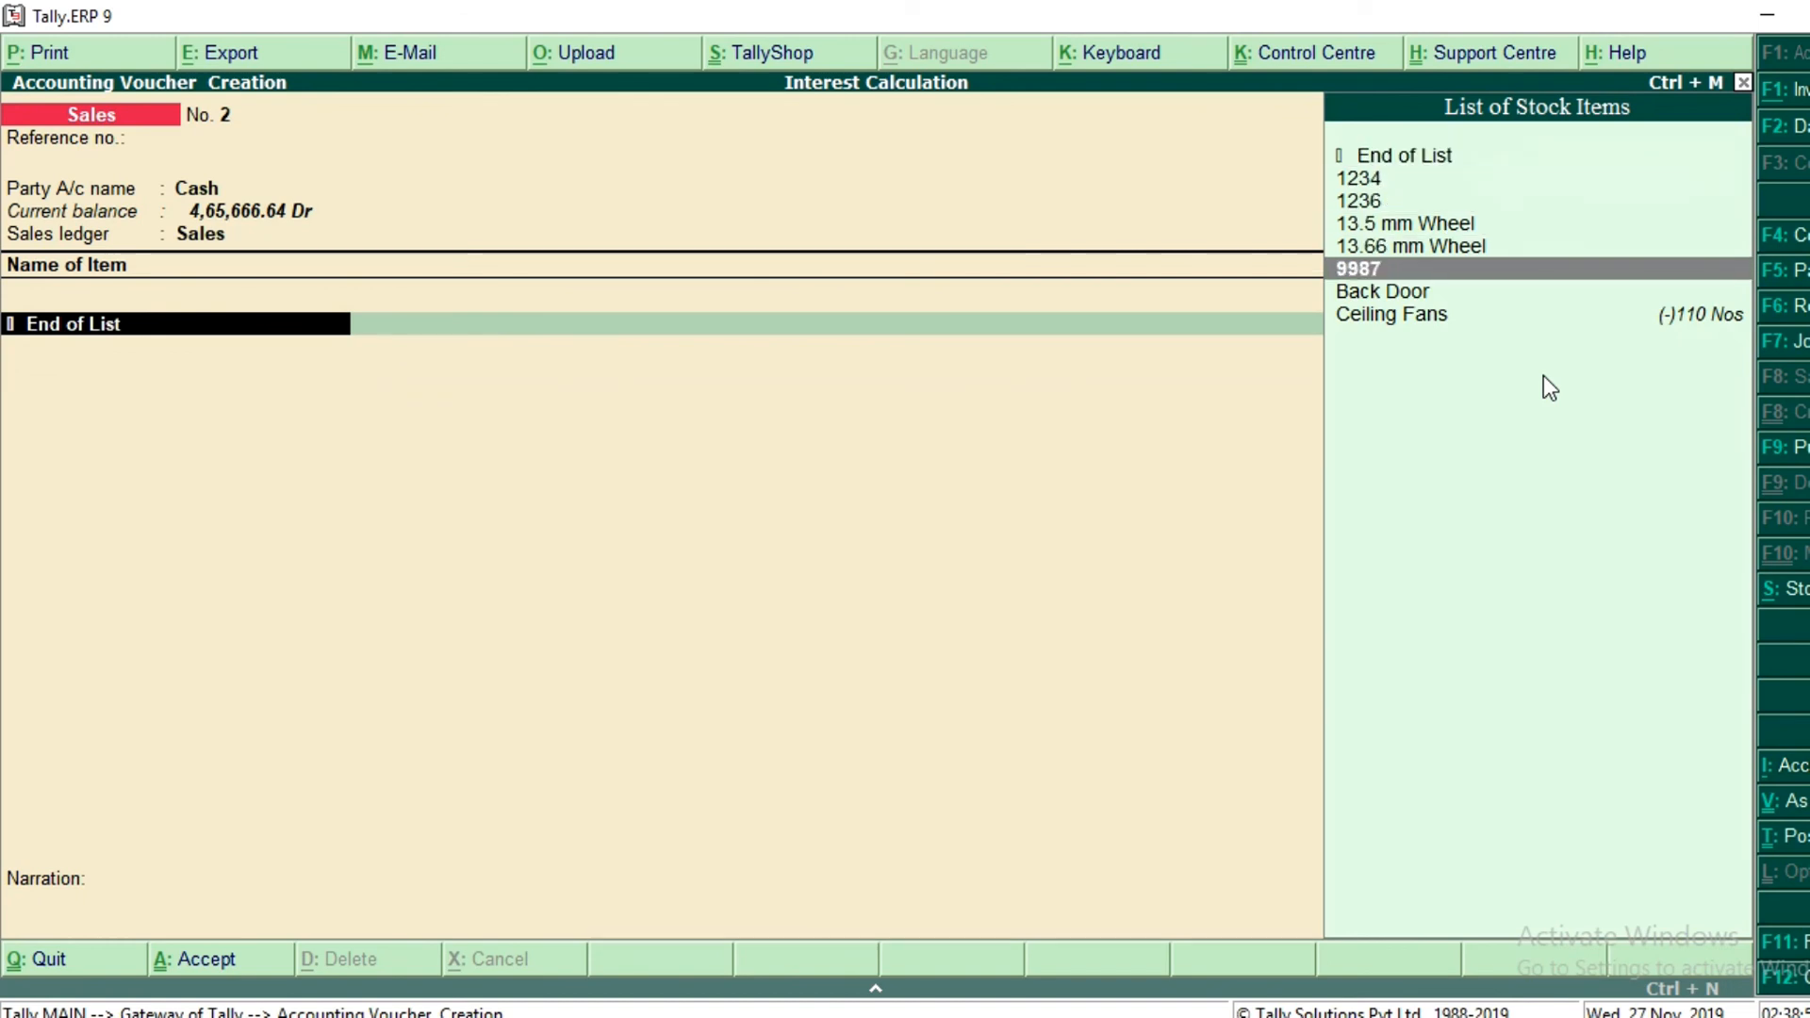
pyautogui.press('Down')
pyautogui.press('Down')
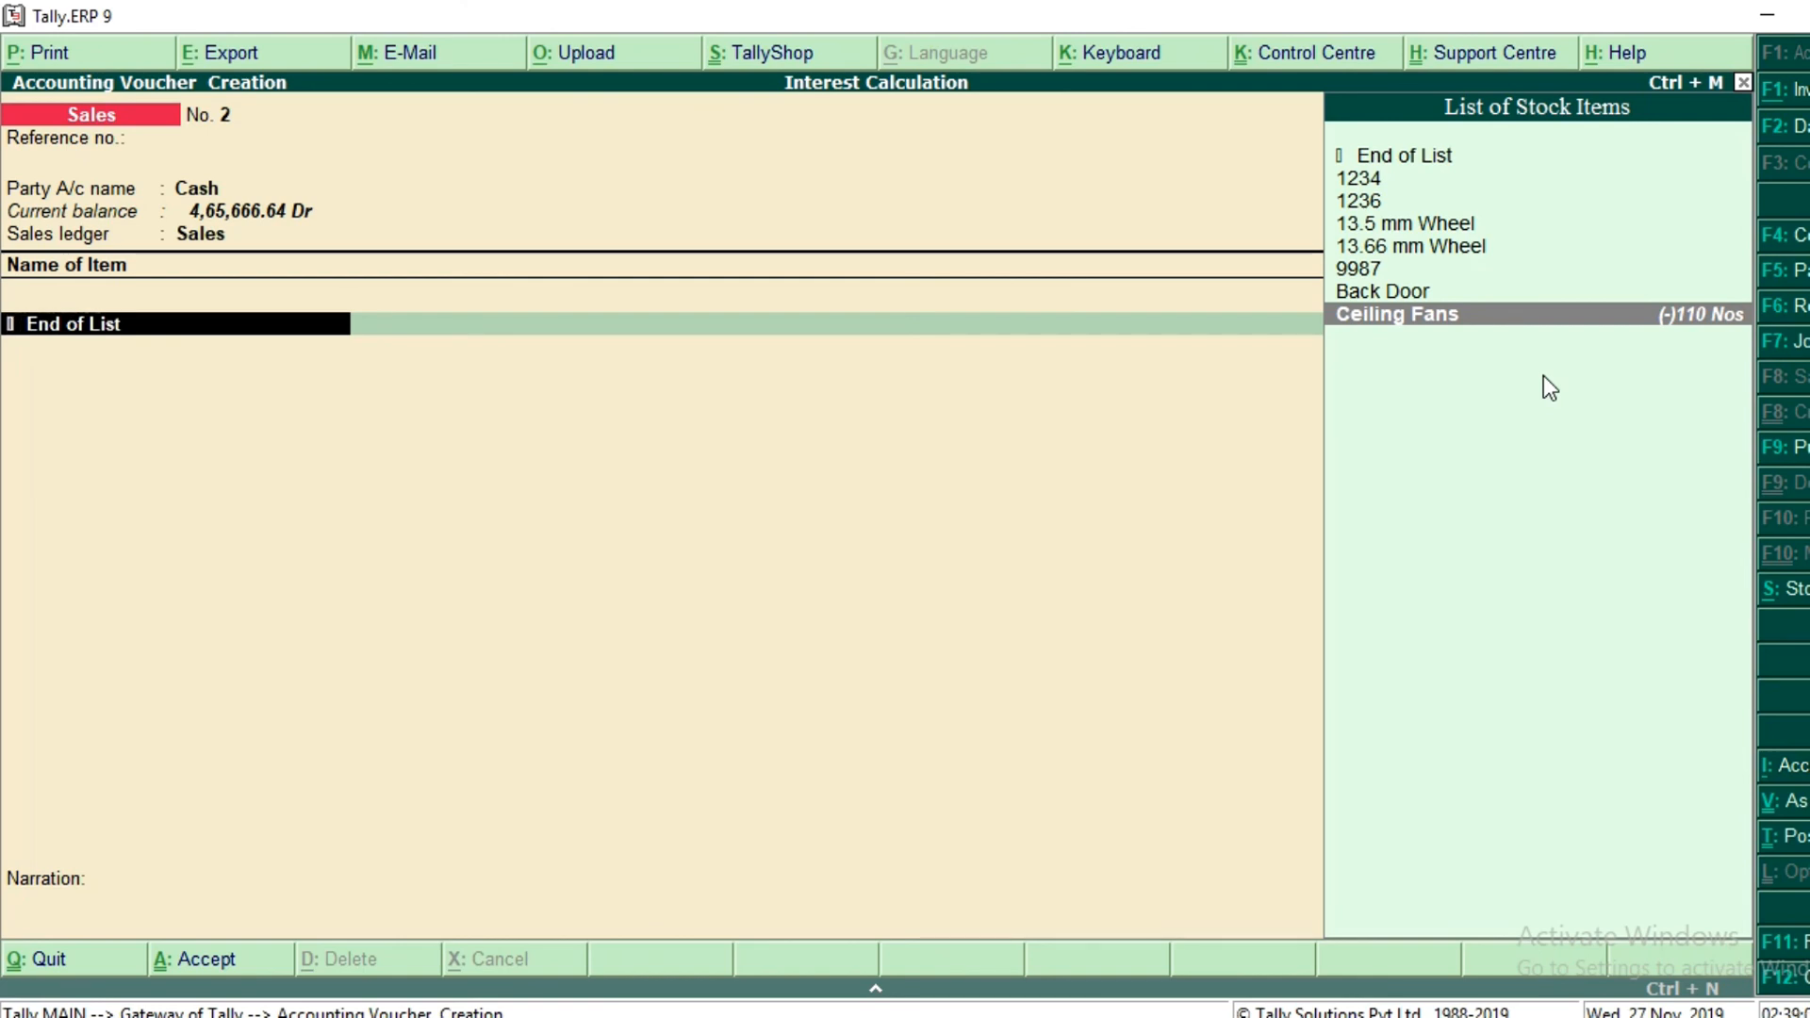
# - Clear the item entry and select the sales item by its part number 1236, leaving its description blank
pyautogui.write('c')
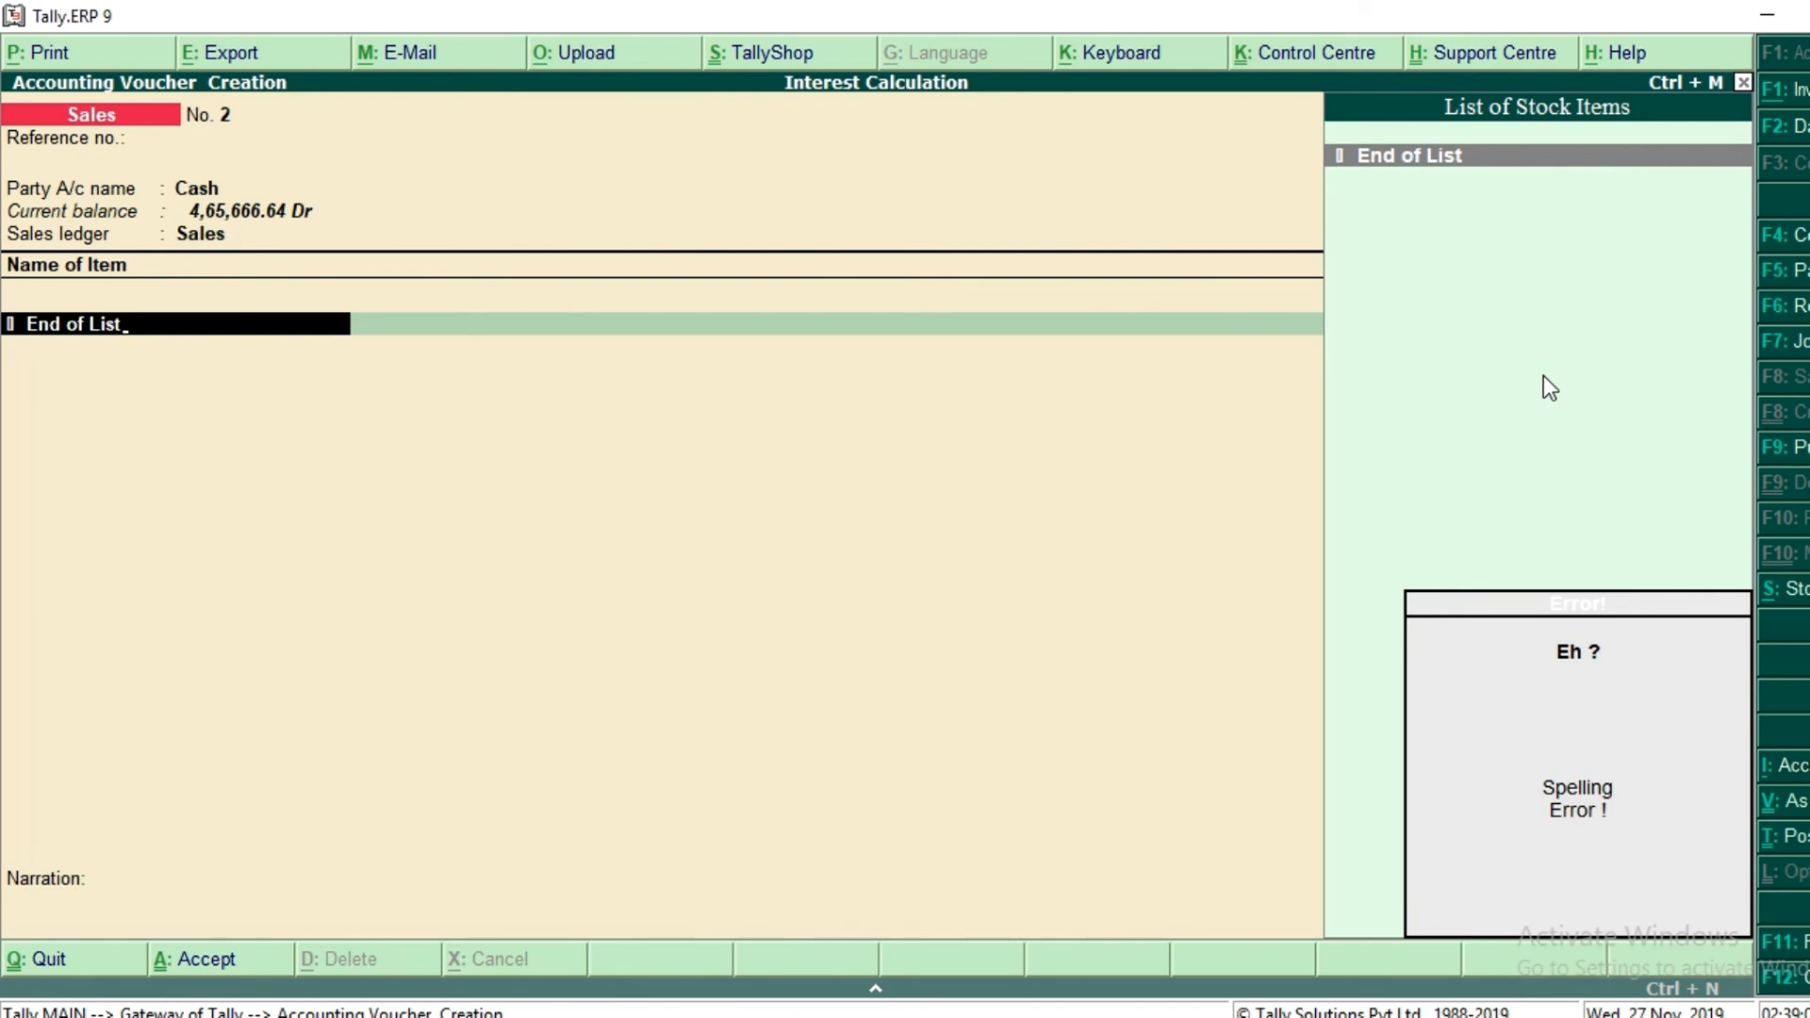
pyautogui.press('BackSpace')
pyautogui.press('BackSpace')
pyautogui.press('BackSpace')
pyautogui.press('BackSpace')
pyautogui.press('BackSpace')
pyautogui.press('BackSpace')
pyautogui.press('BackSpace')
pyautogui.press('BackSpace')
pyautogui.press('BackSpace')
pyautogui.press('BackSpace')
pyautogui.press('BackSpace')
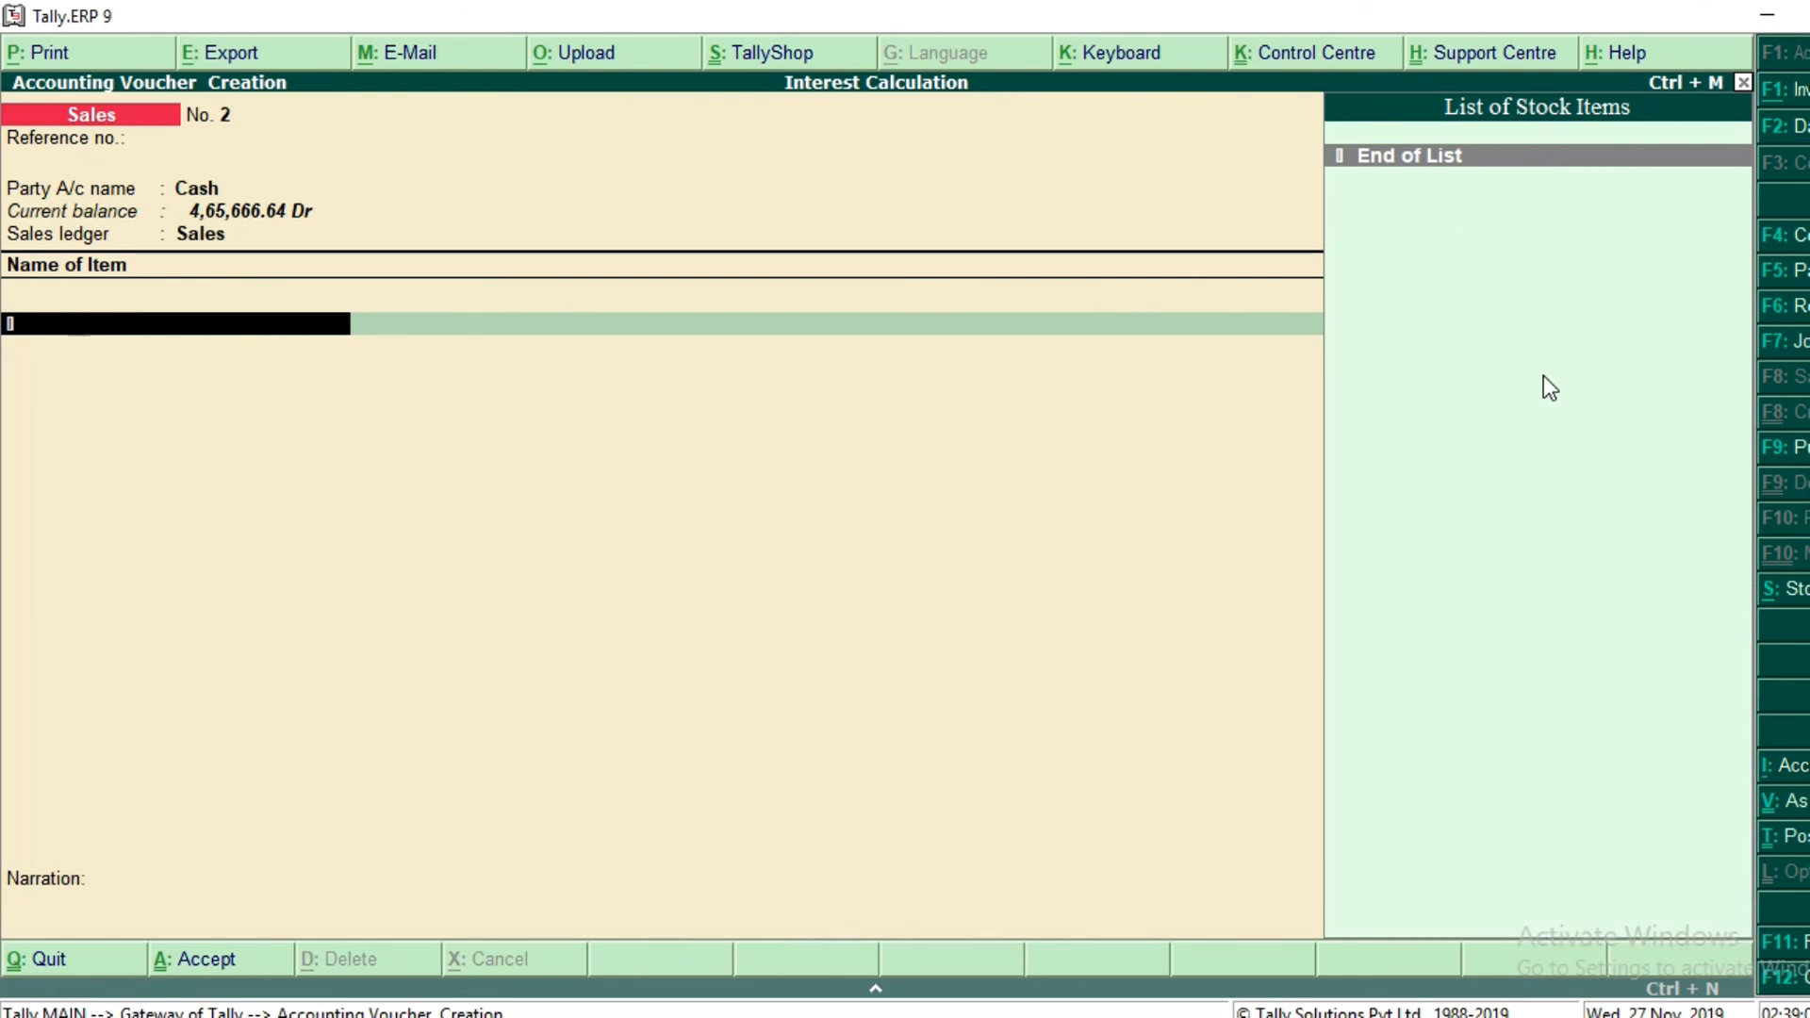
pyautogui.write('1236')
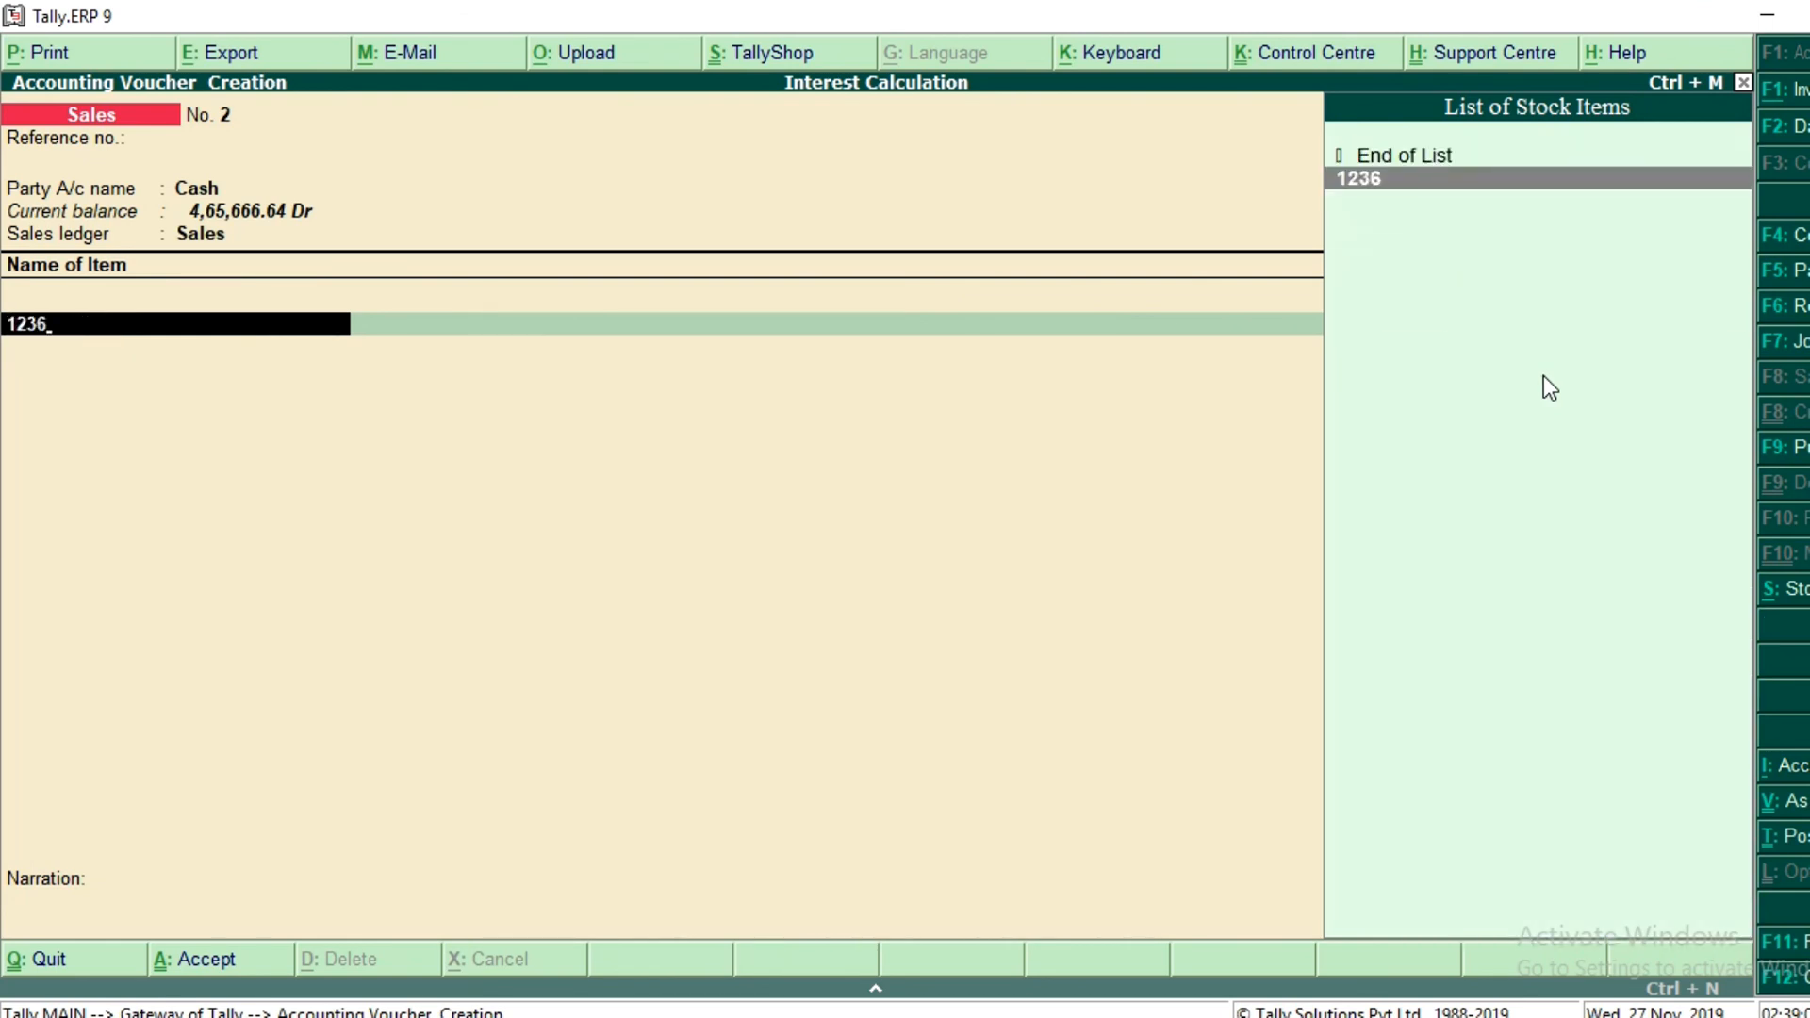
pyautogui.press('Return')
pyautogui.press('Return')
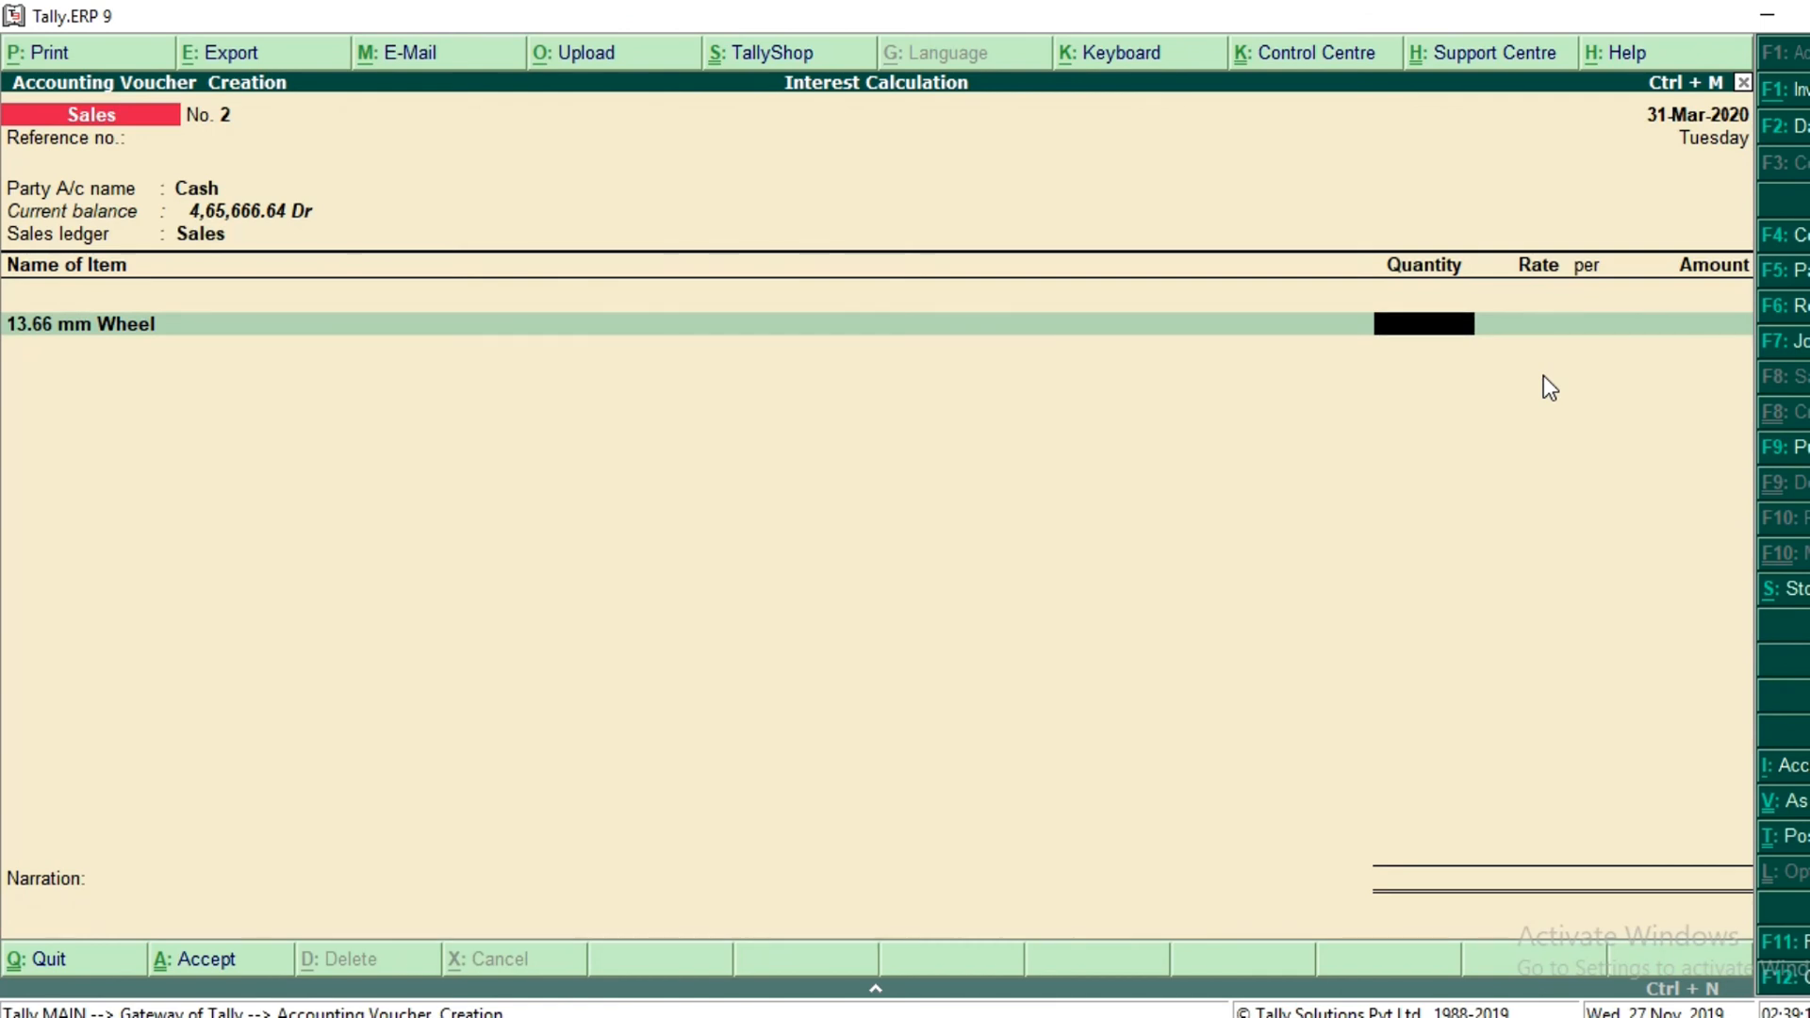